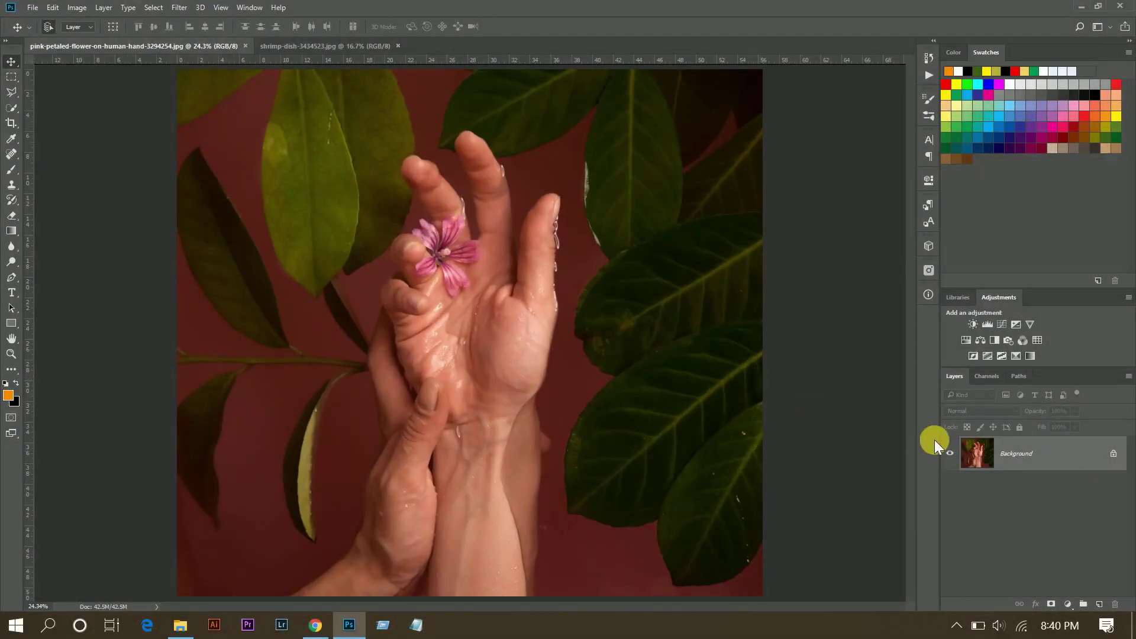
Duplicate the Background layer as Layer 1 and convert it to a Smart Object.
key(ctrl+j)
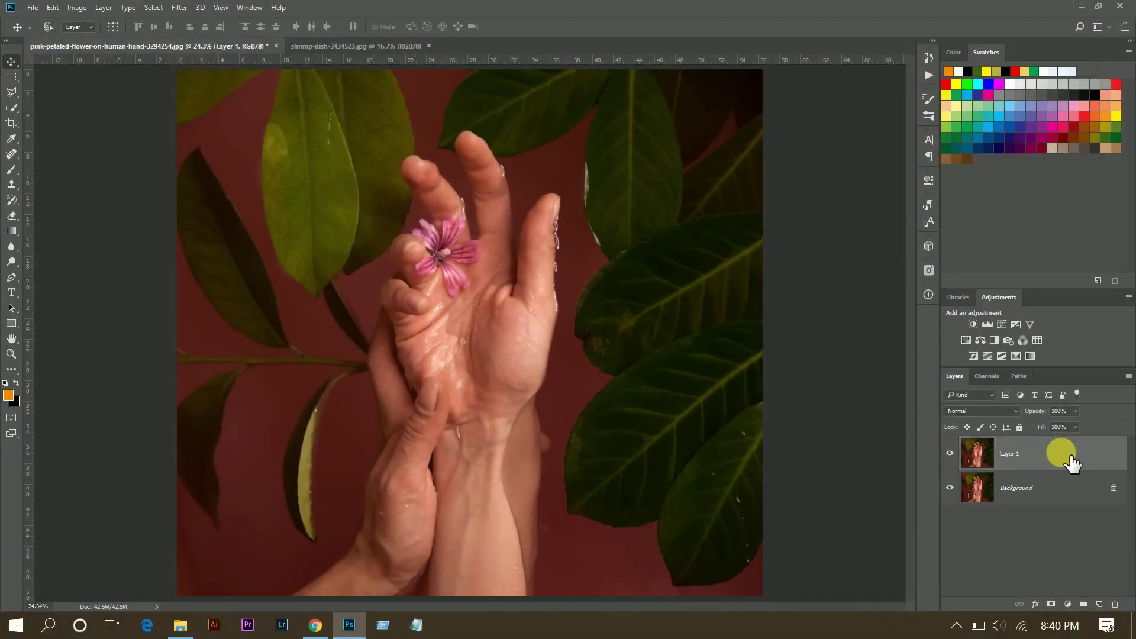
right_click(1059, 468)
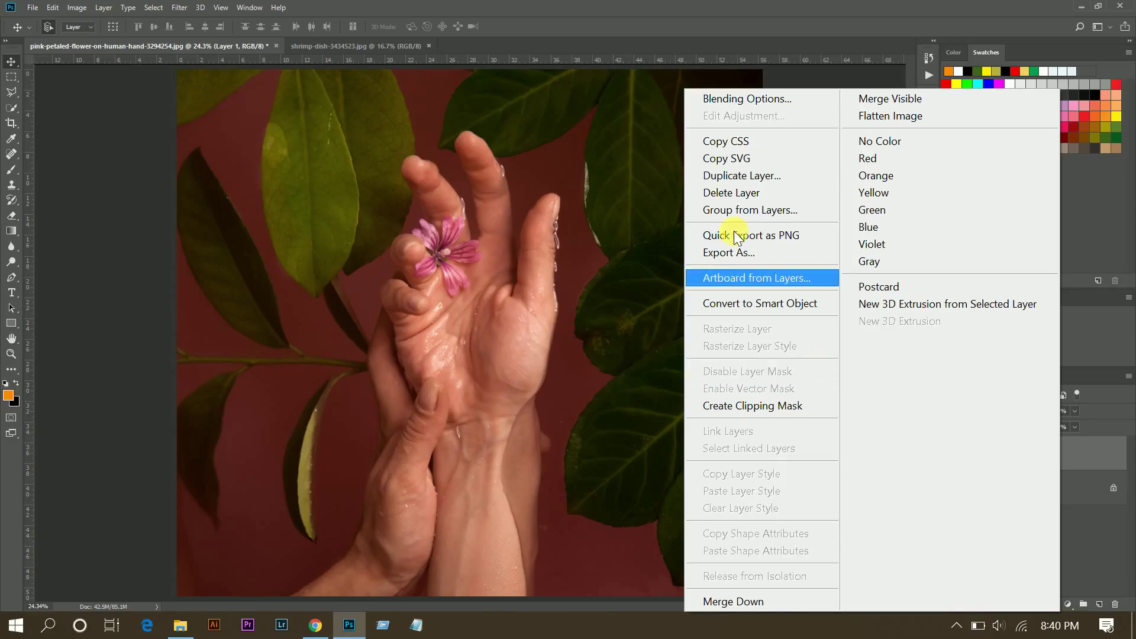
click(743, 304)
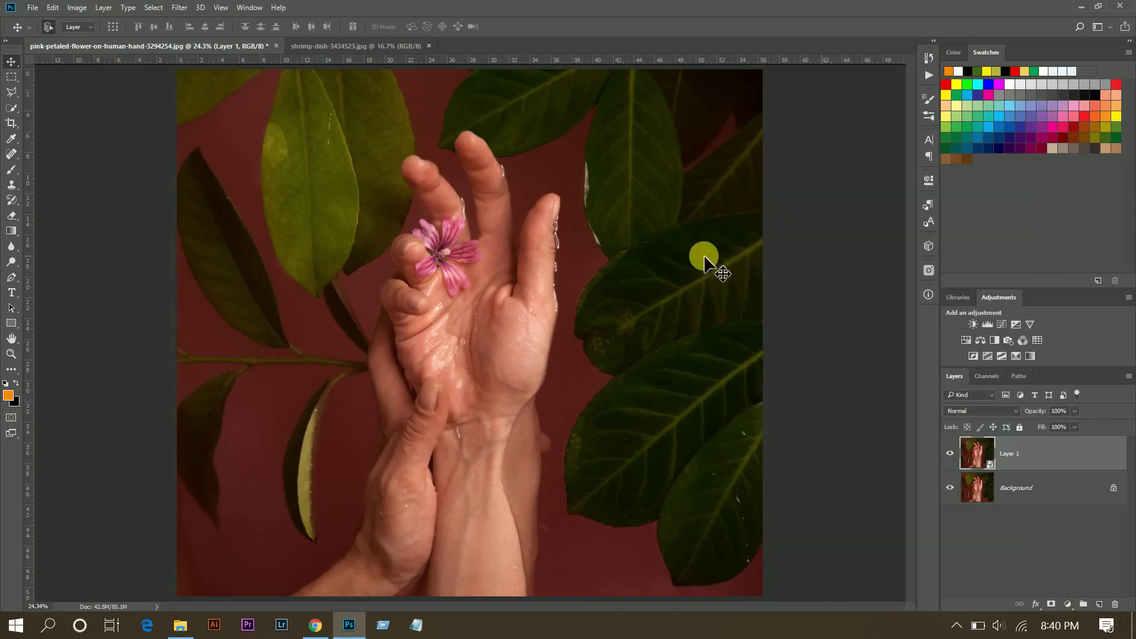
click(179, 7)
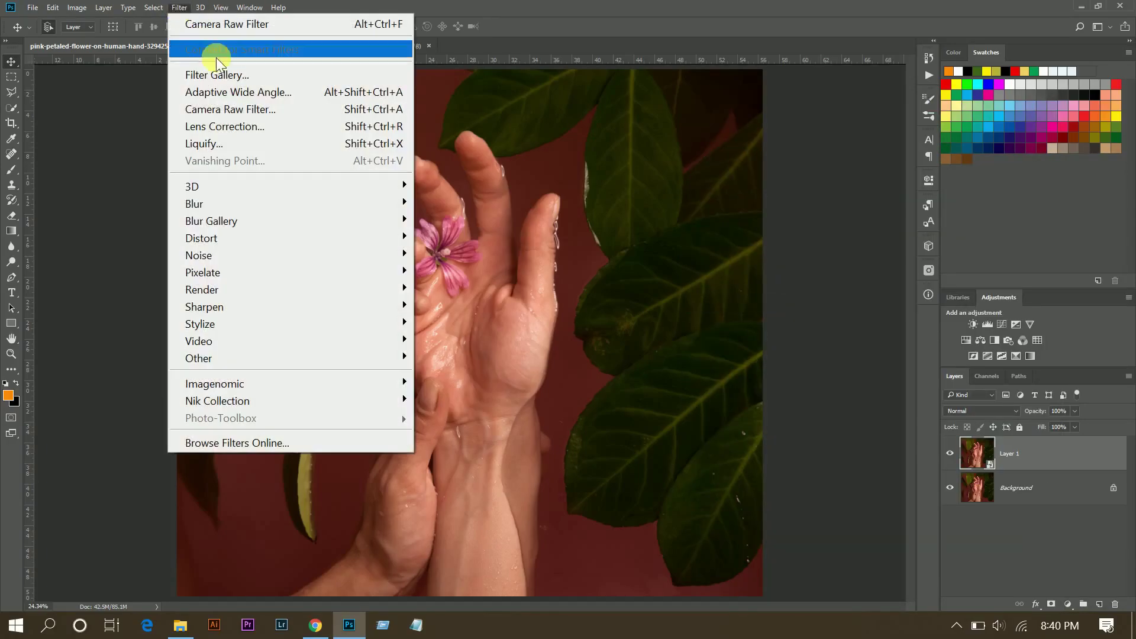
In Camera Raw set Temperature +10, Tint +40, Highlights -74, Whites +10, Blacks +30.
click(257, 109)
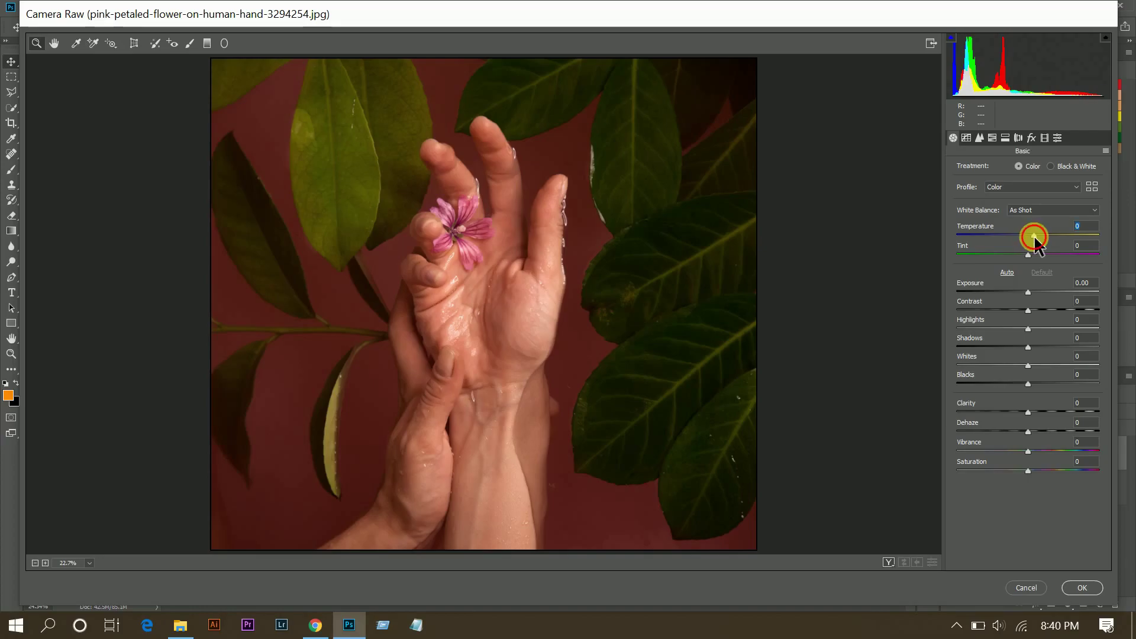
drag(1031, 234, 1034, 236)
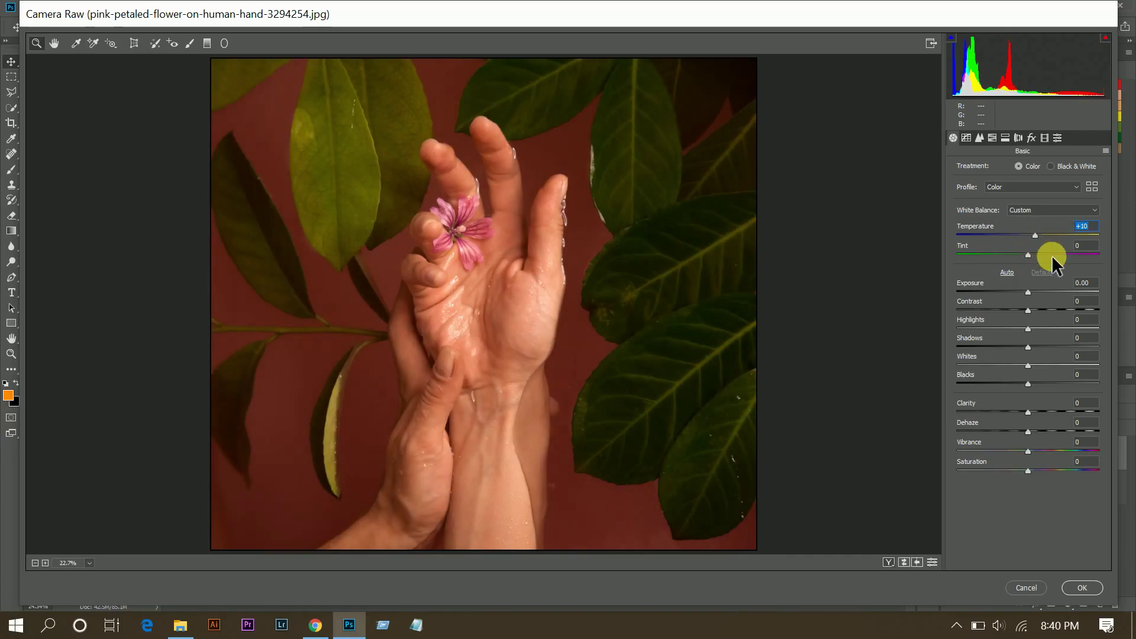
click(1053, 255)
drag(1055, 254, 1056, 254)
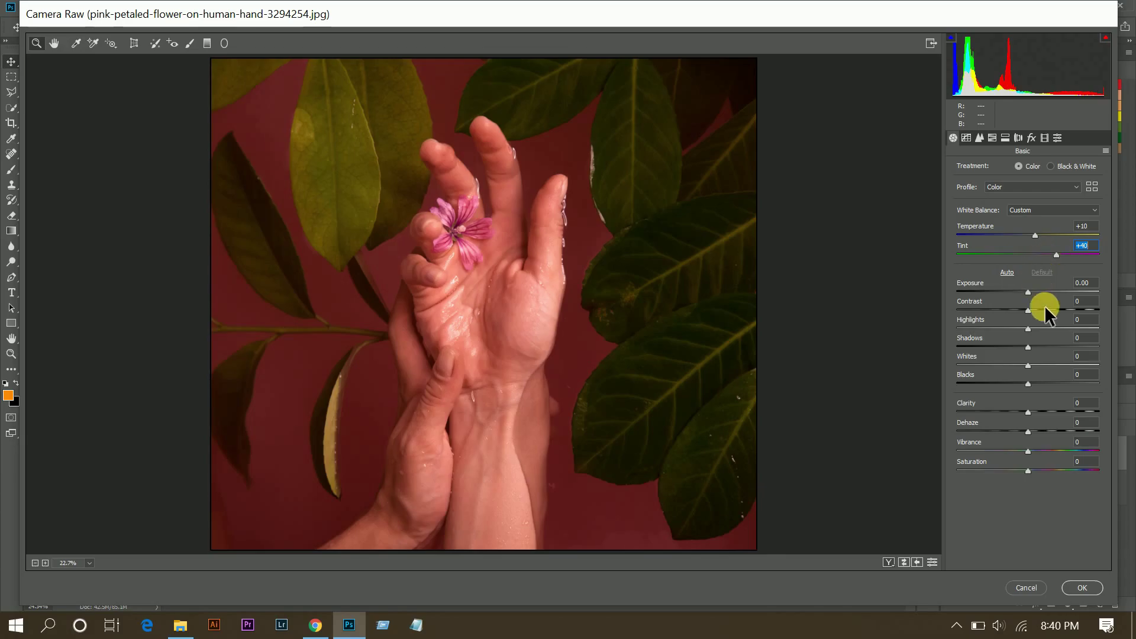
mouse_move(1028, 328)
mouse_down()
mouse_move(975, 327)
mouse_move(967, 364)
mouse_up()
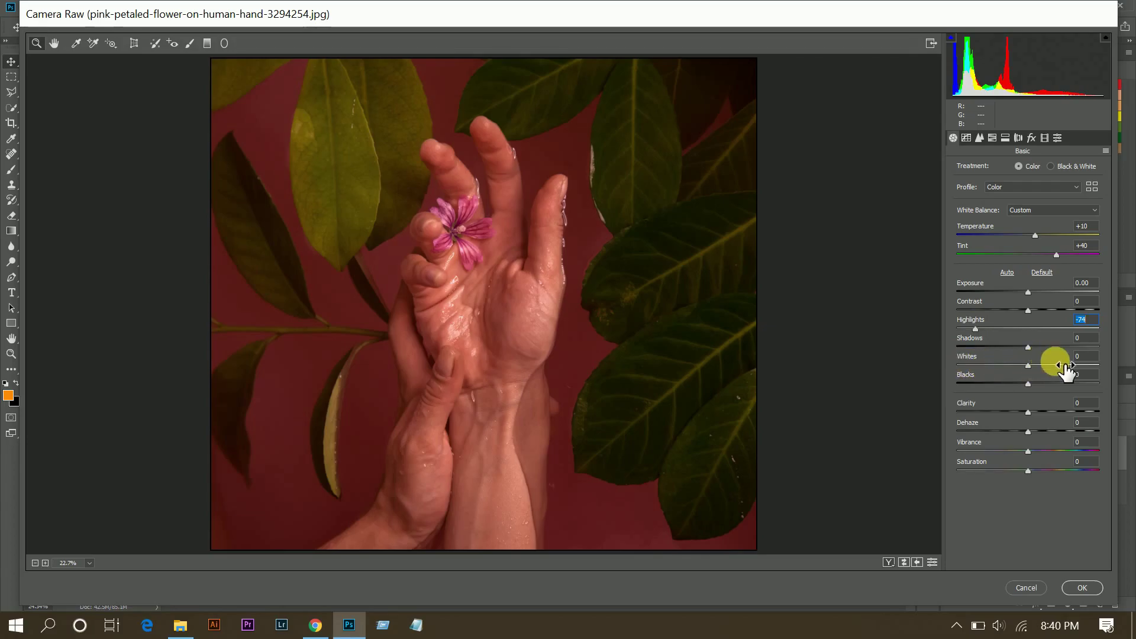
click(1036, 365)
click(1057, 383)
drag(1053, 383, 1052, 383)
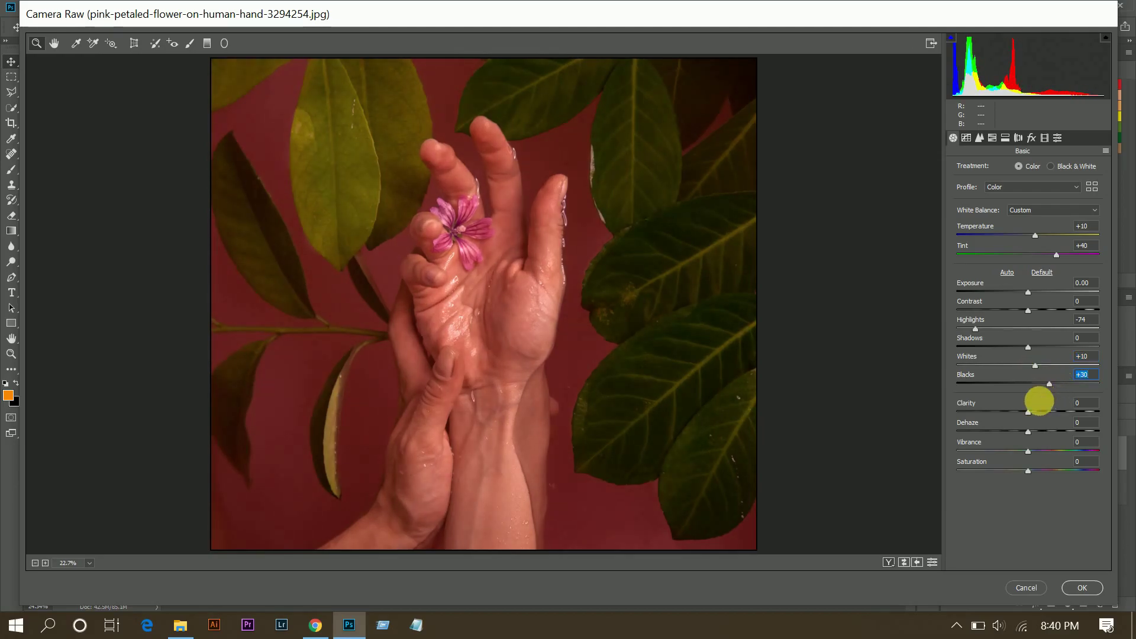
Add Clarity +22 and lower Vibrance and Saturation to -25.
drag(1038, 411, 1042, 411)
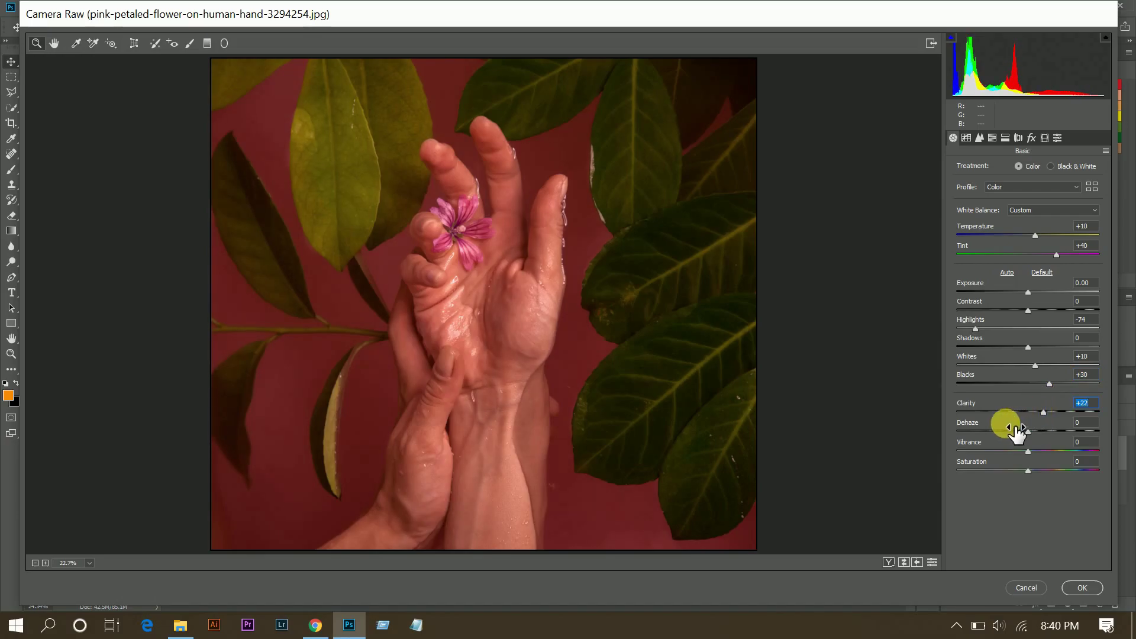
click(1009, 451)
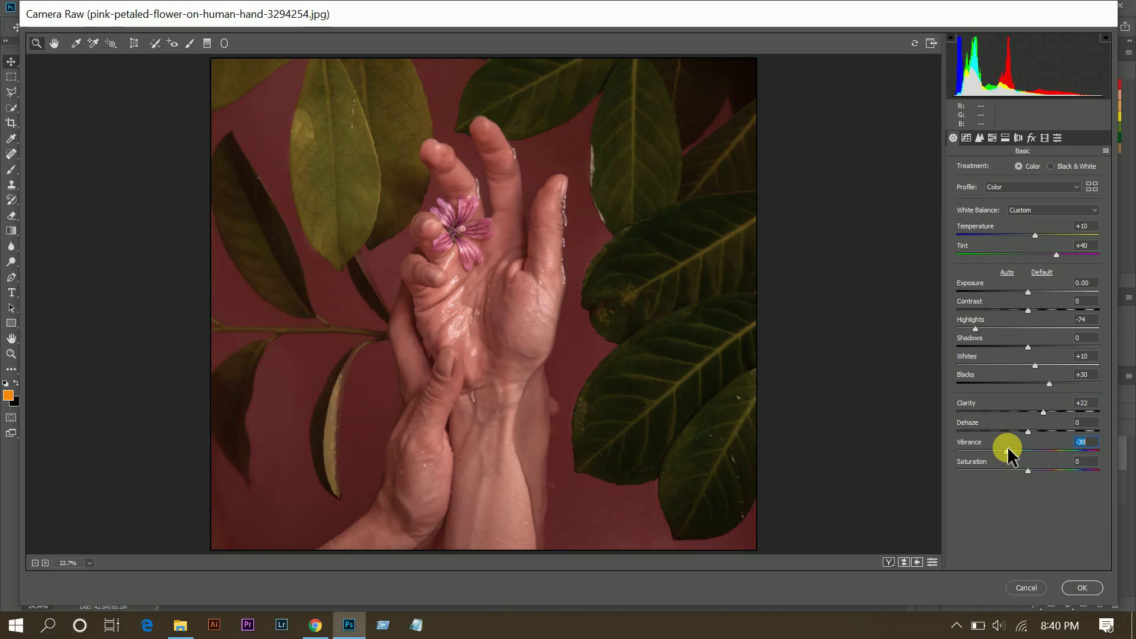
key(Up)
key(Up)
key(Up)
key(Down)
key(Down)
drag(1020, 468, 1015, 469)
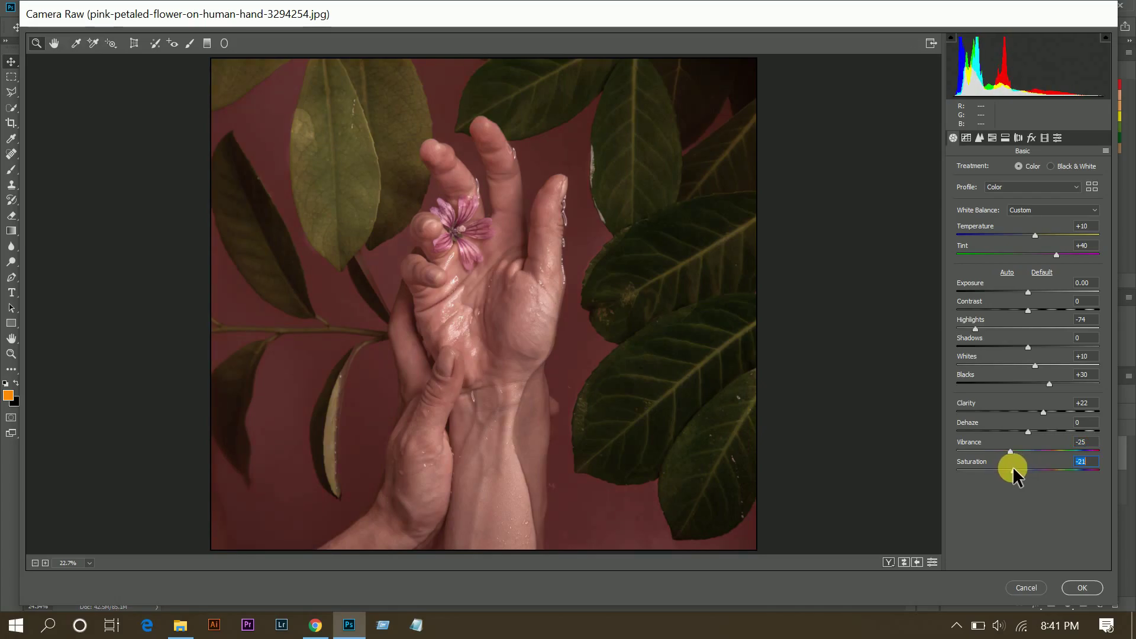
key(Down)
key(Down)
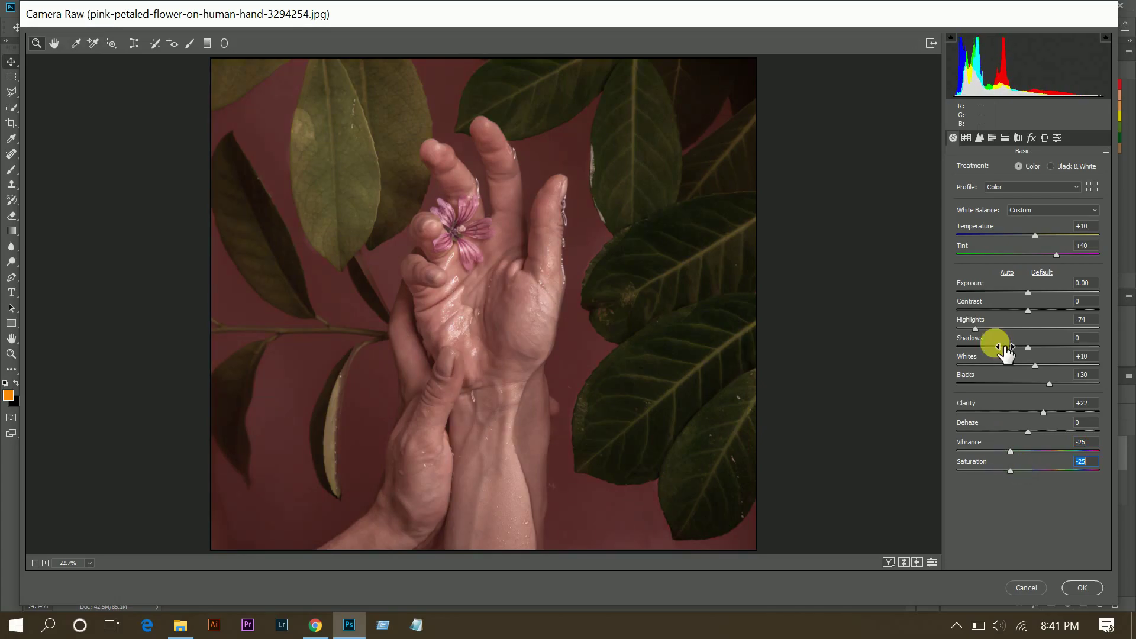
In the Point tone curve, raise the black point's output to 31.
click(966, 138)
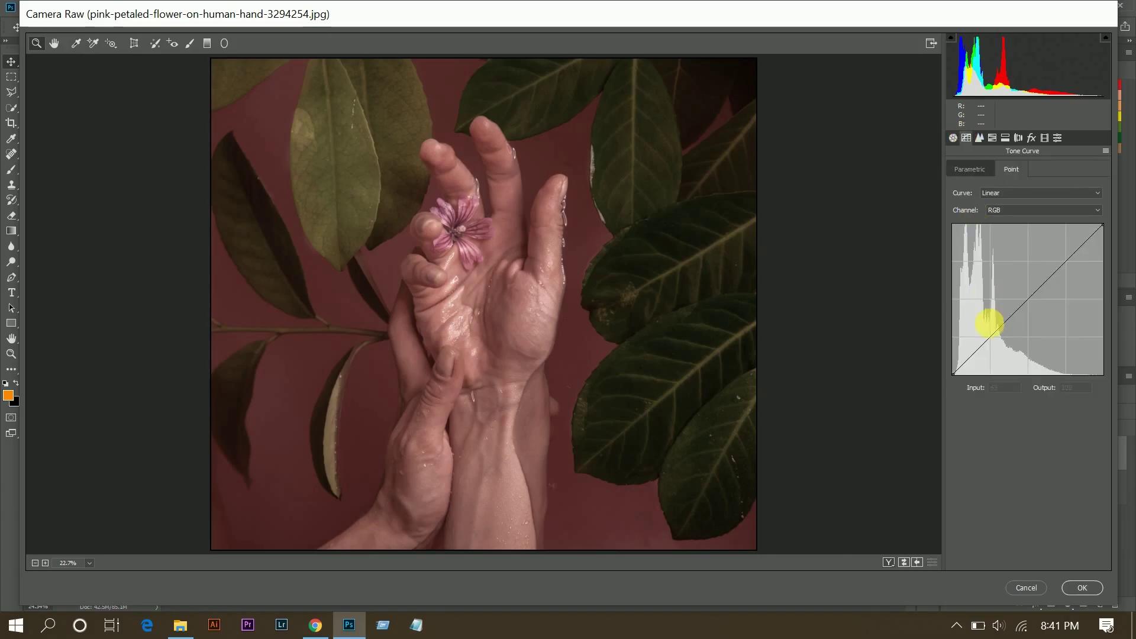
drag(954, 374, 995, 365)
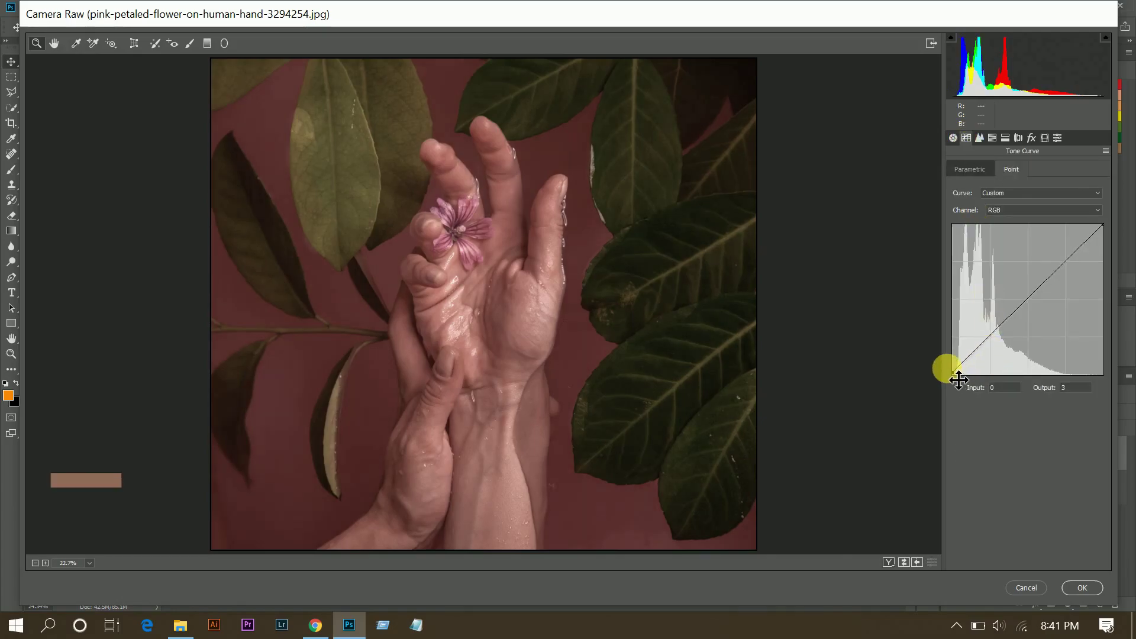
double_click(1068, 387)
text(3)
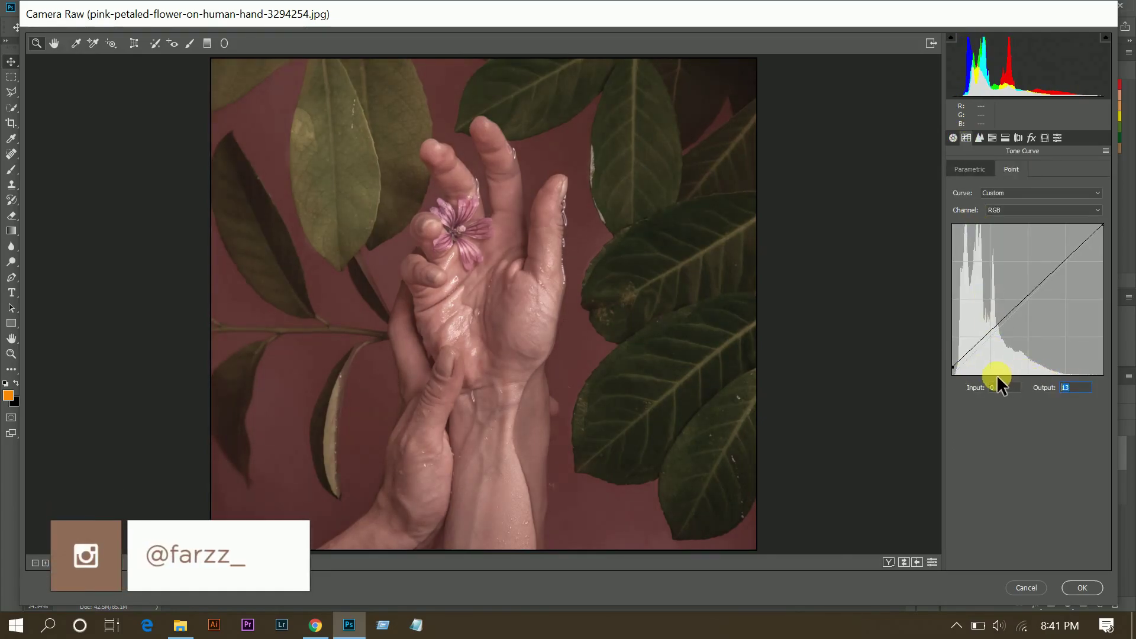
text(1)
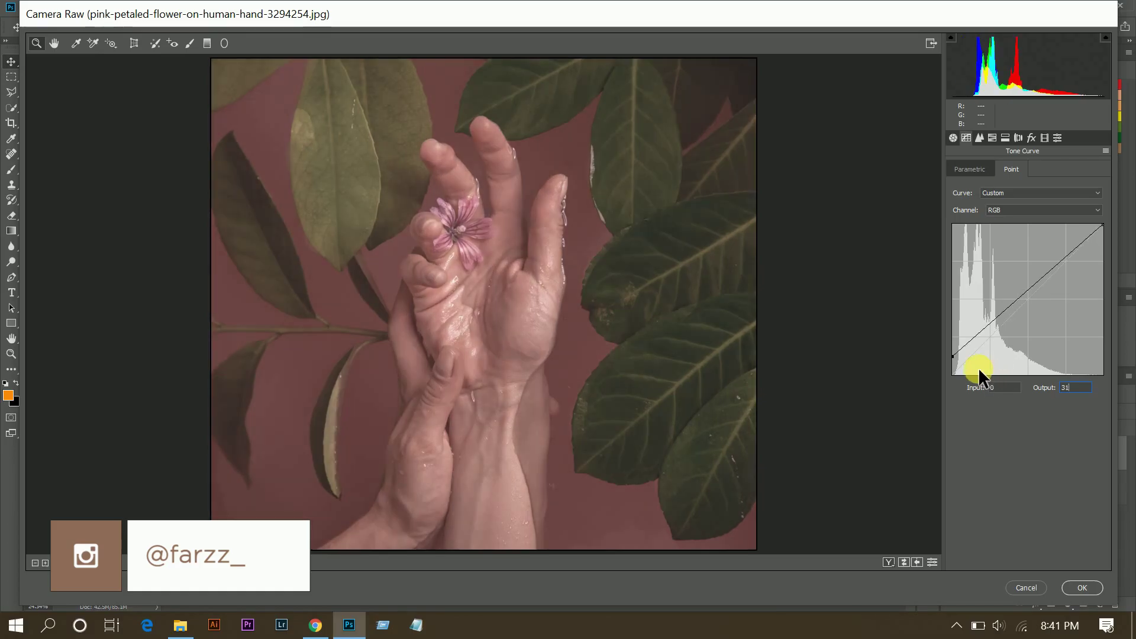
Add shadow curve points at input/output 38/35 and 65/55.
click(983, 333)
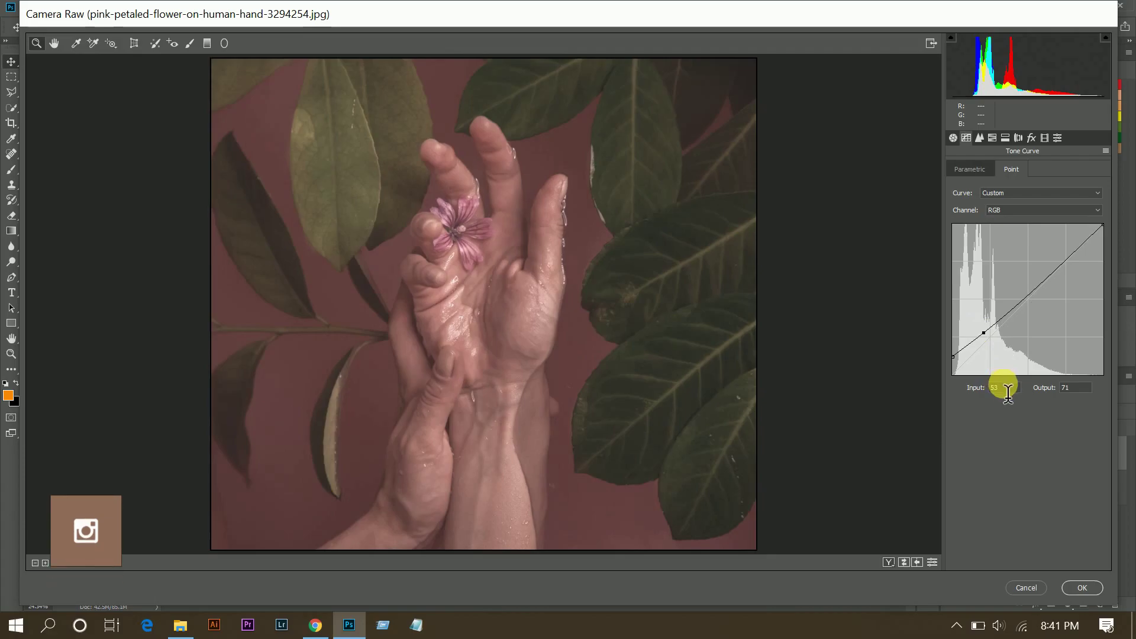
double_click(1007, 388)
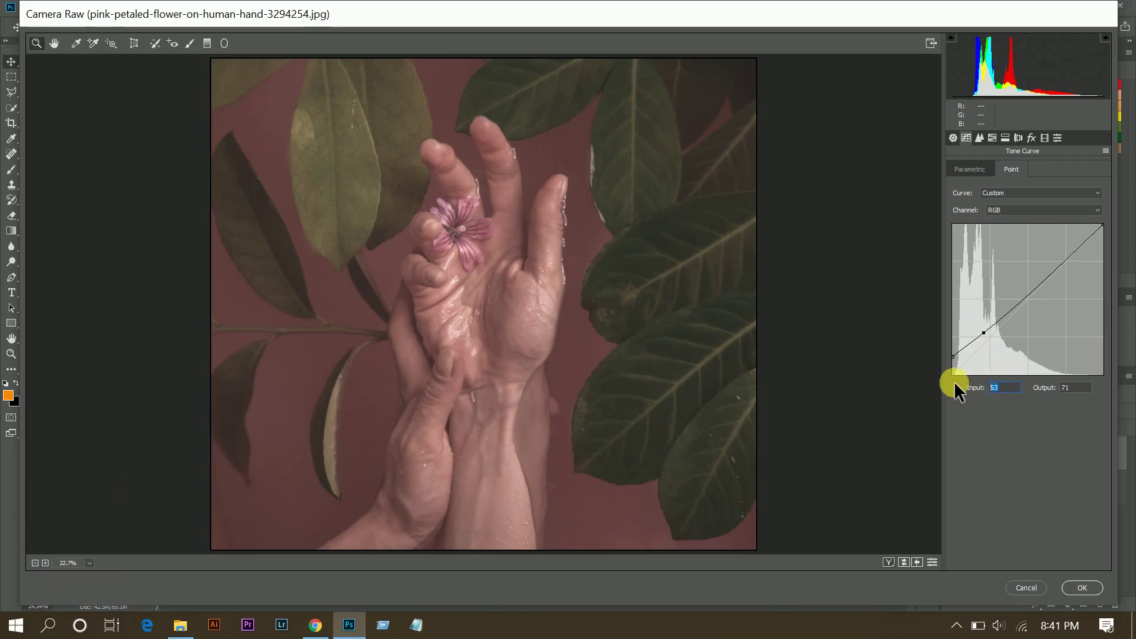
text(38)
click(1072, 388)
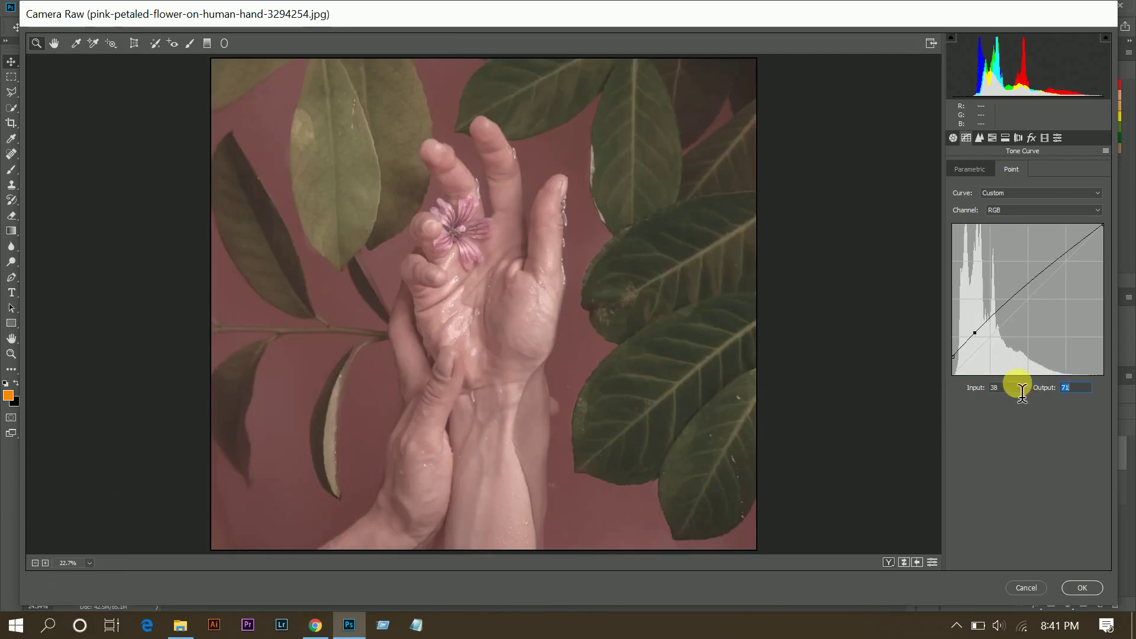
text(35)
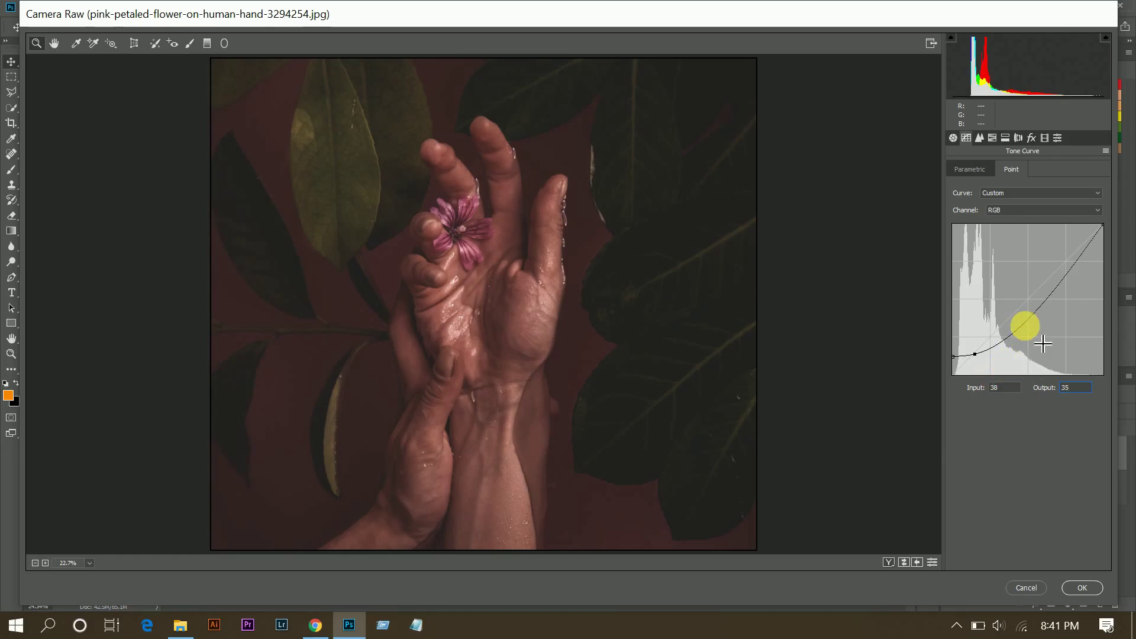
click(1024, 316)
double_click(1016, 388)
text(65)
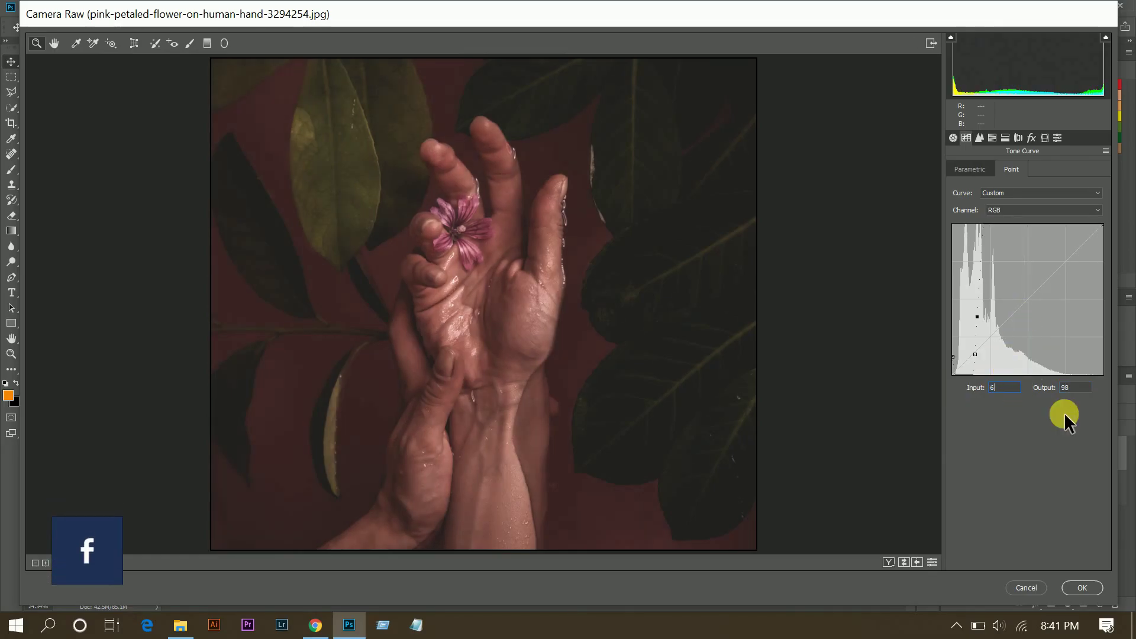
click(1072, 387)
text(5)
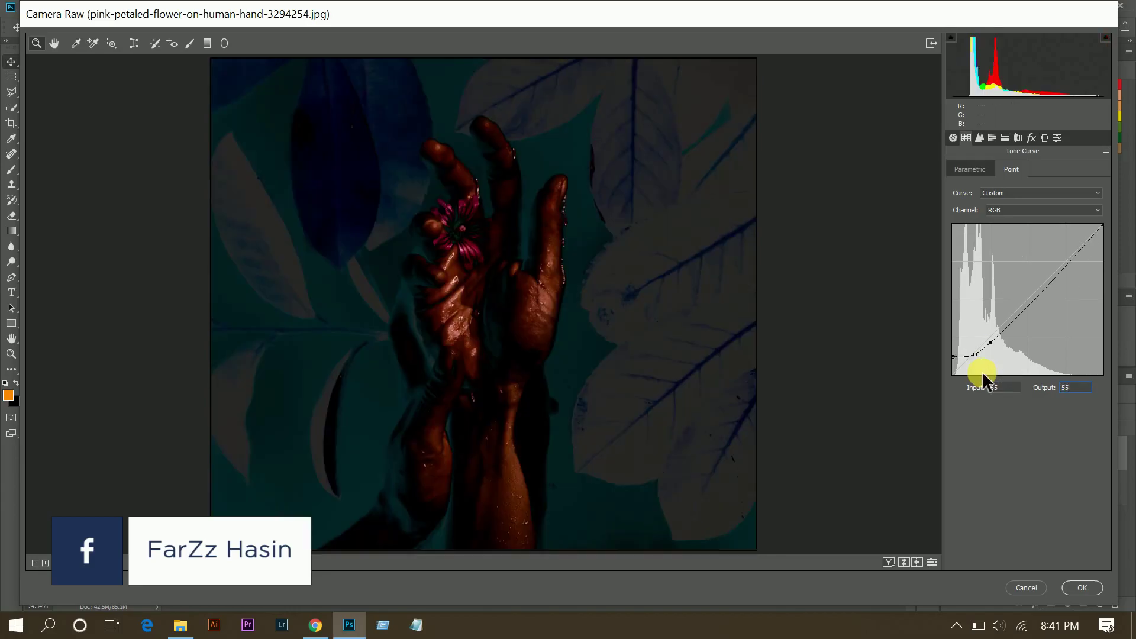
text(5)
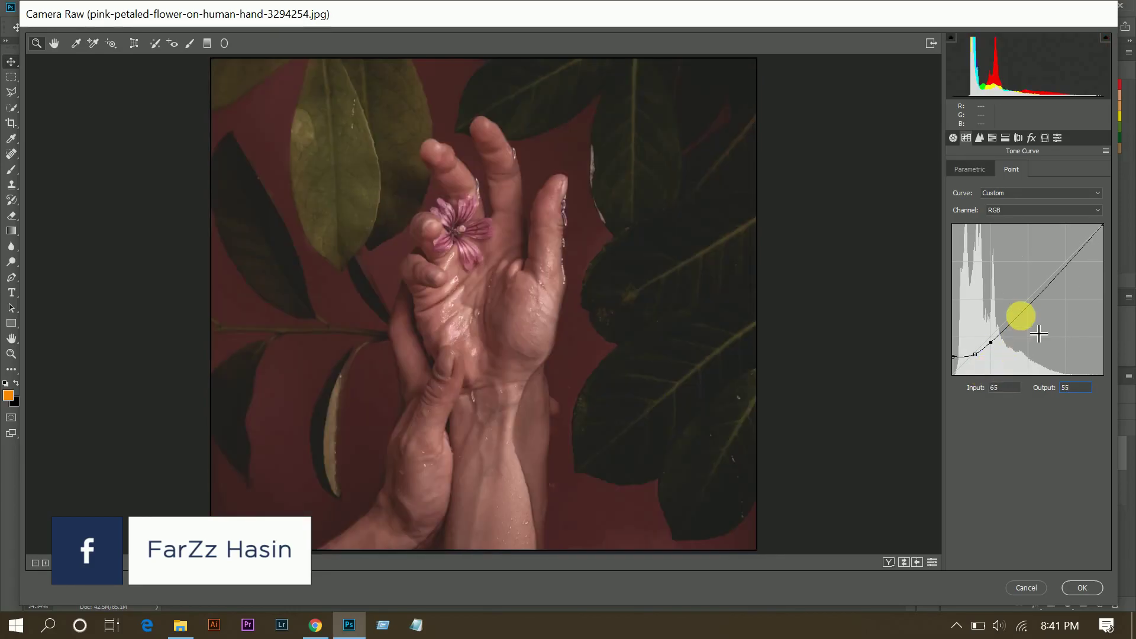
Add a midpoint at 128/128 and a highlight point at 193/199.
click(1032, 294)
double_click(1004, 388)
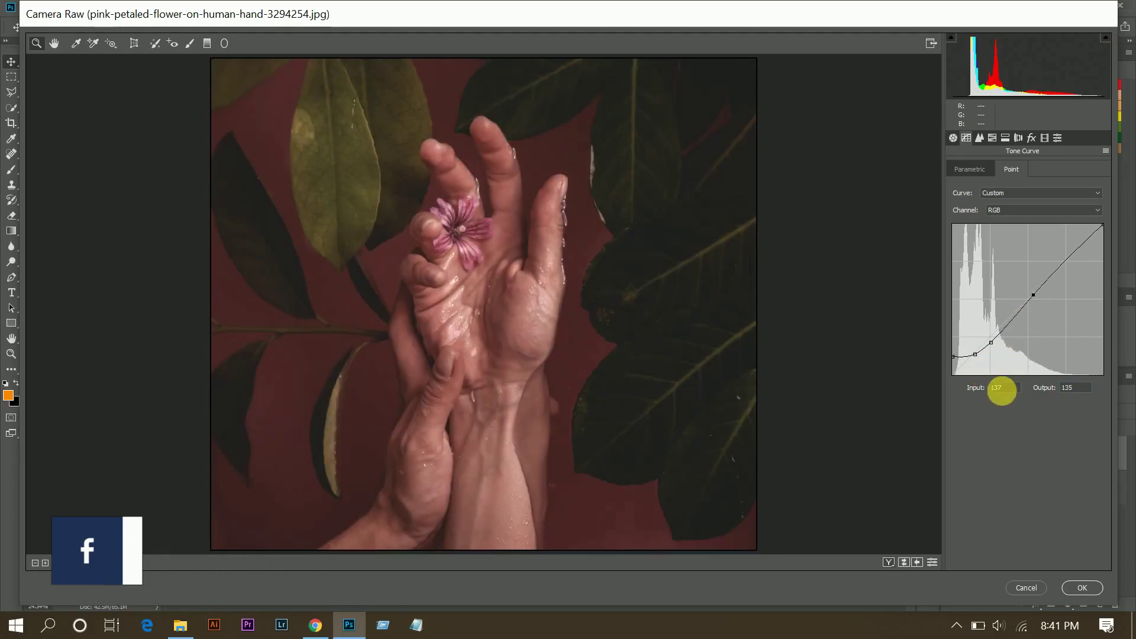
text(128)
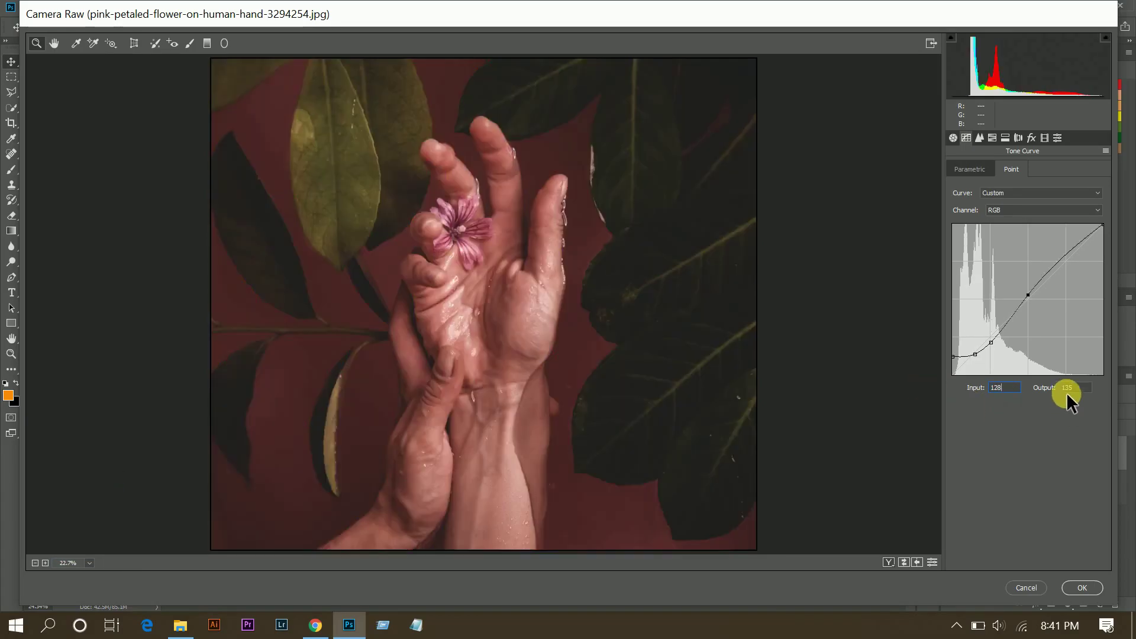
double_click(1074, 388)
text(12)
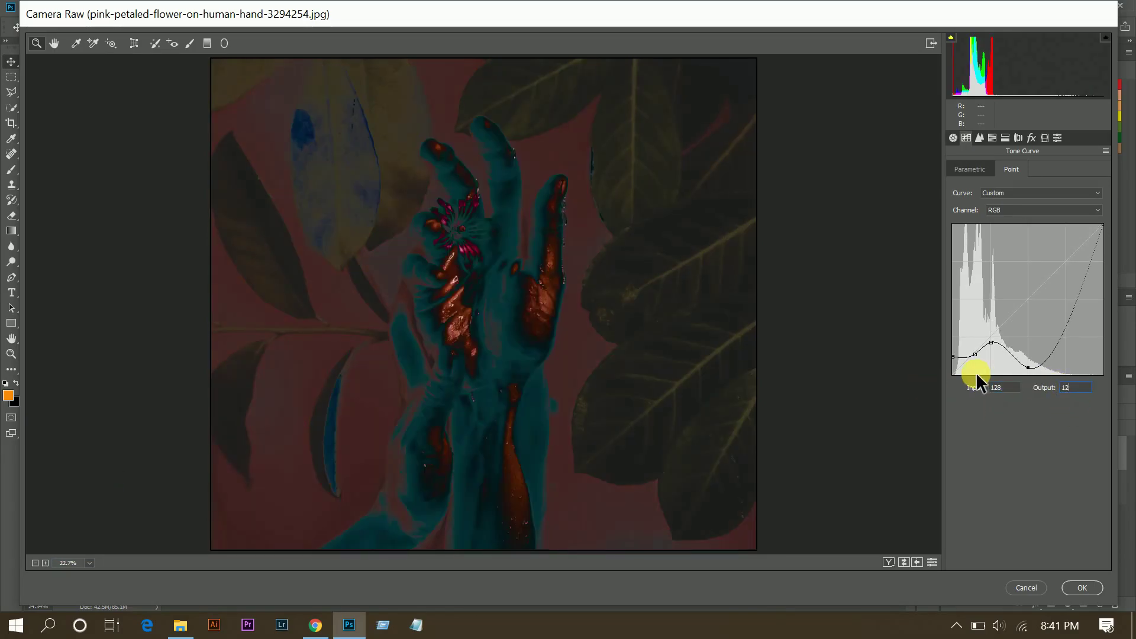
text(8)
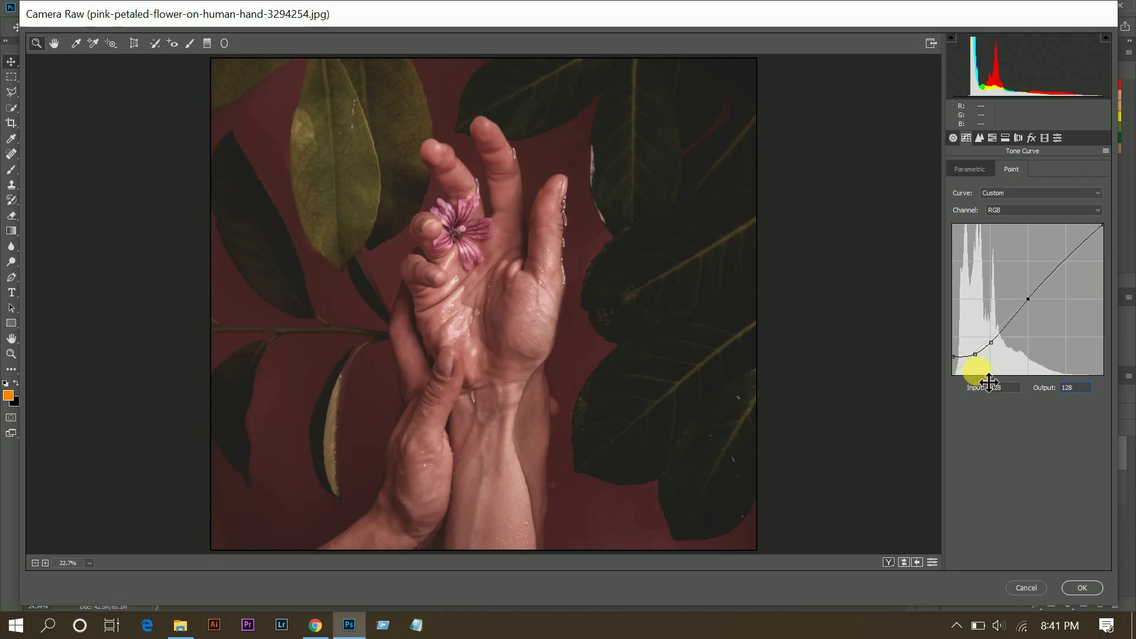
drag(1041, 285, 1065, 256)
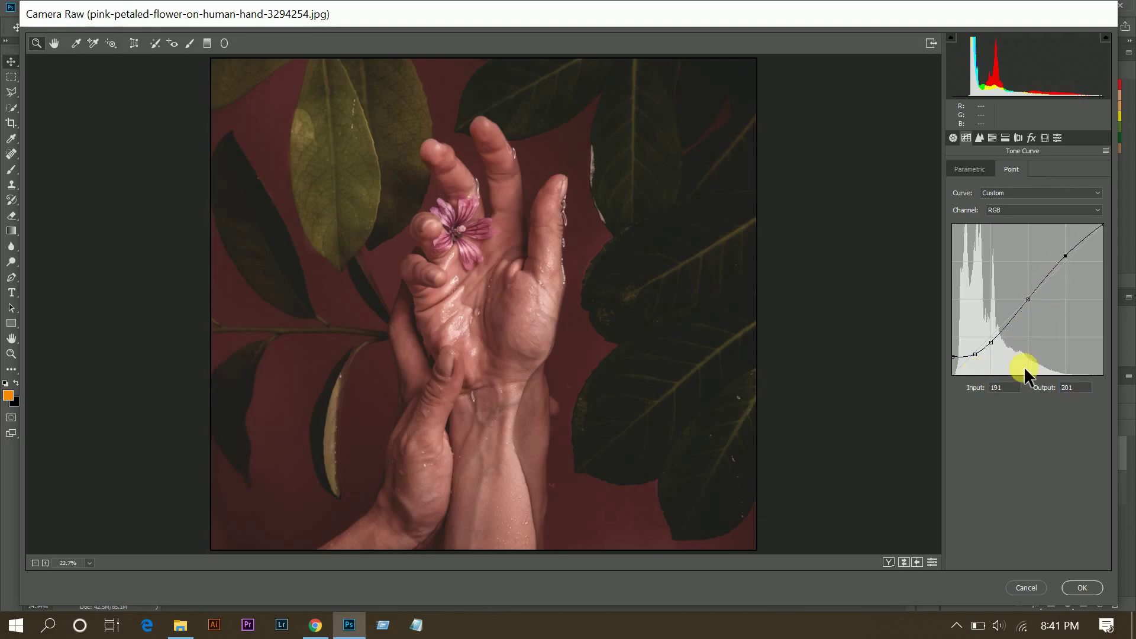
click(1005, 390)
text(193)
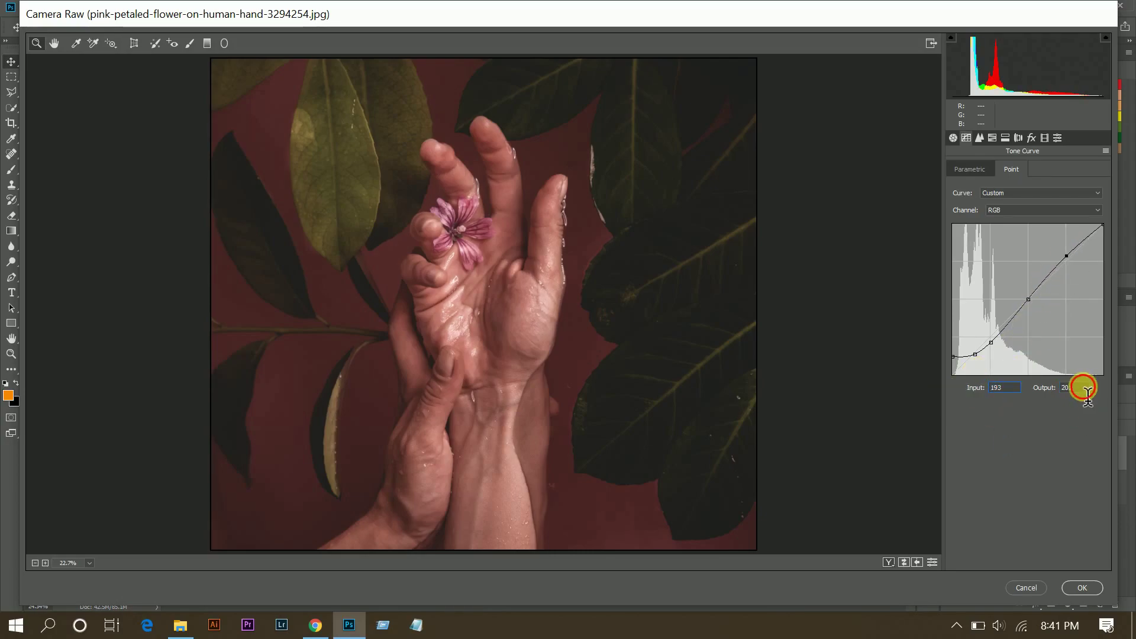
click(1070, 388)
text(200)
key(Return)
key(Down)
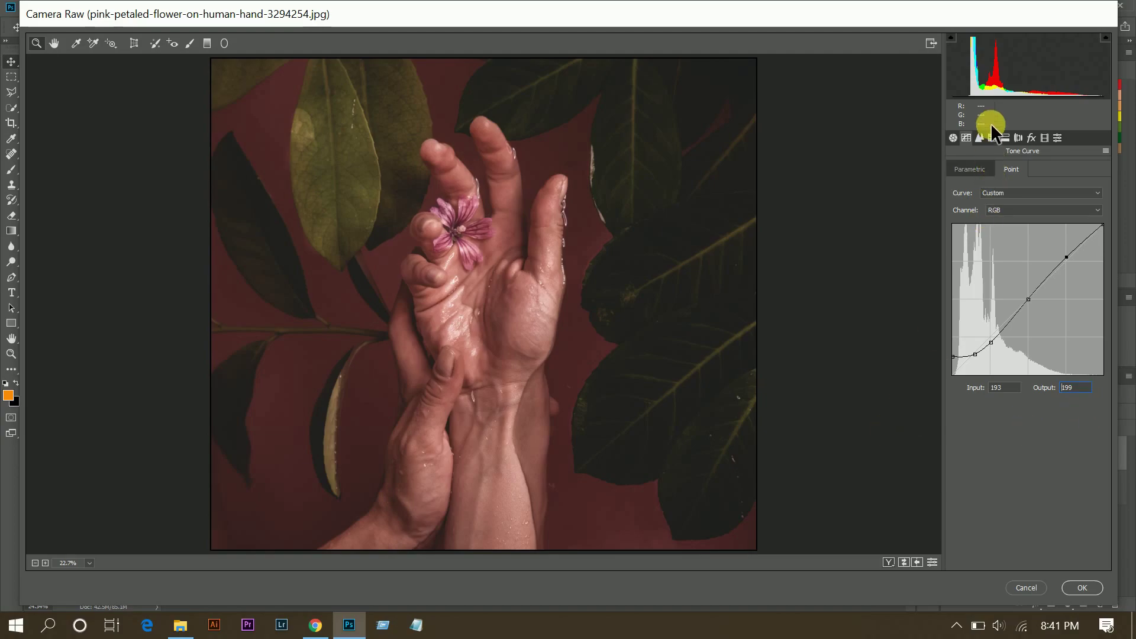
Set Detail sharpening Amount to 32 and Luminance noise reduction to 10.
click(980, 139)
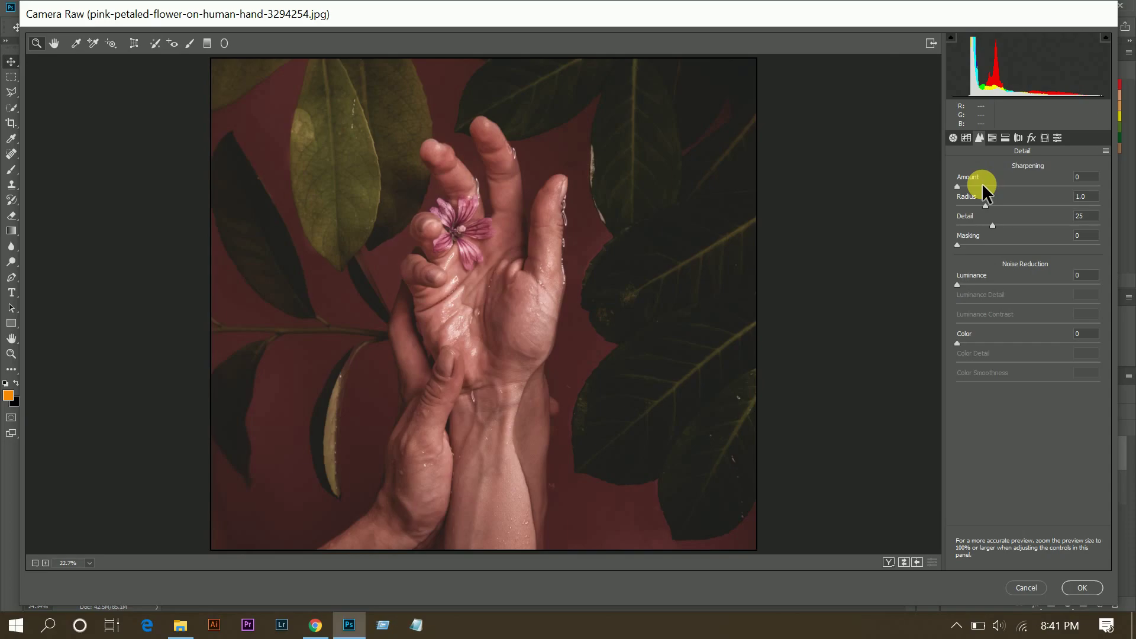
click(981, 184)
drag(981, 182, 988, 183)
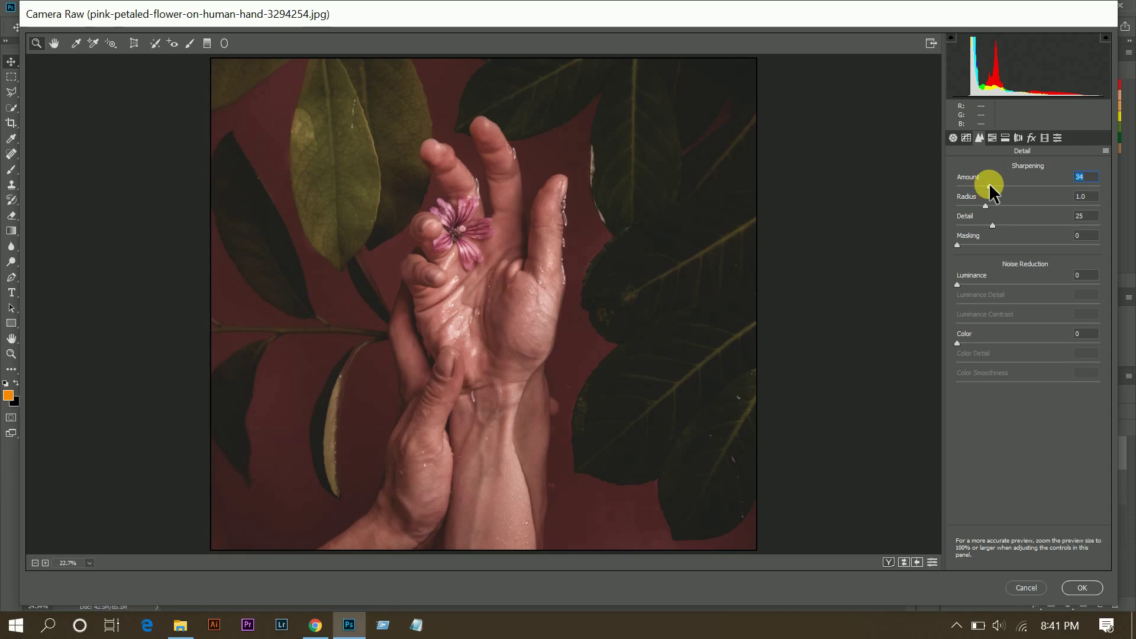
click(967, 284)
drag(968, 284, 971, 283)
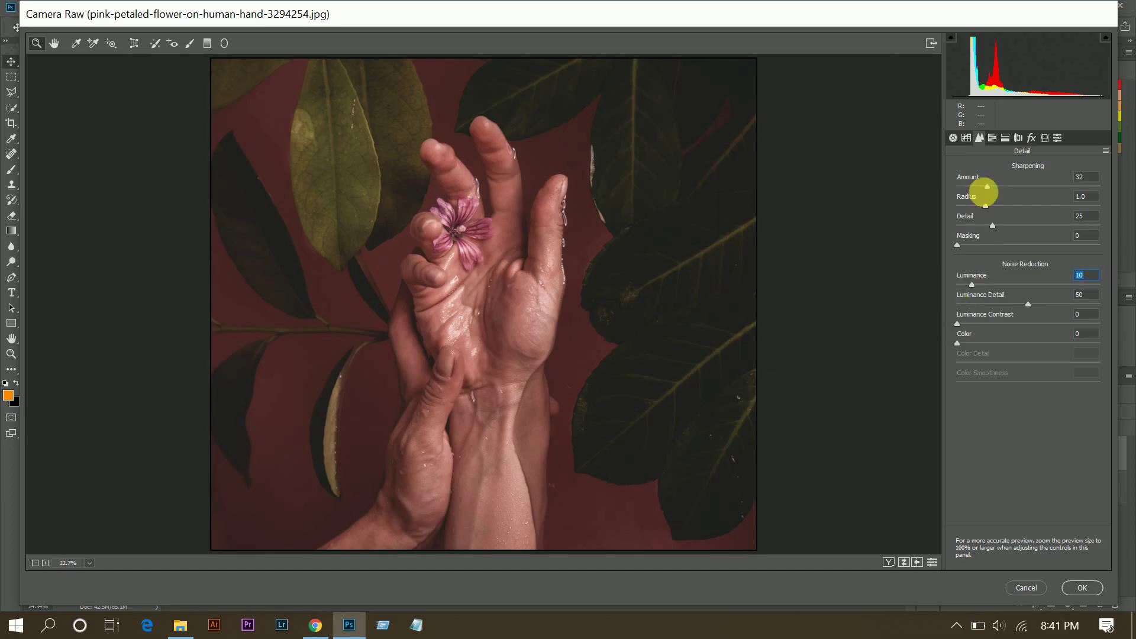
click(993, 137)
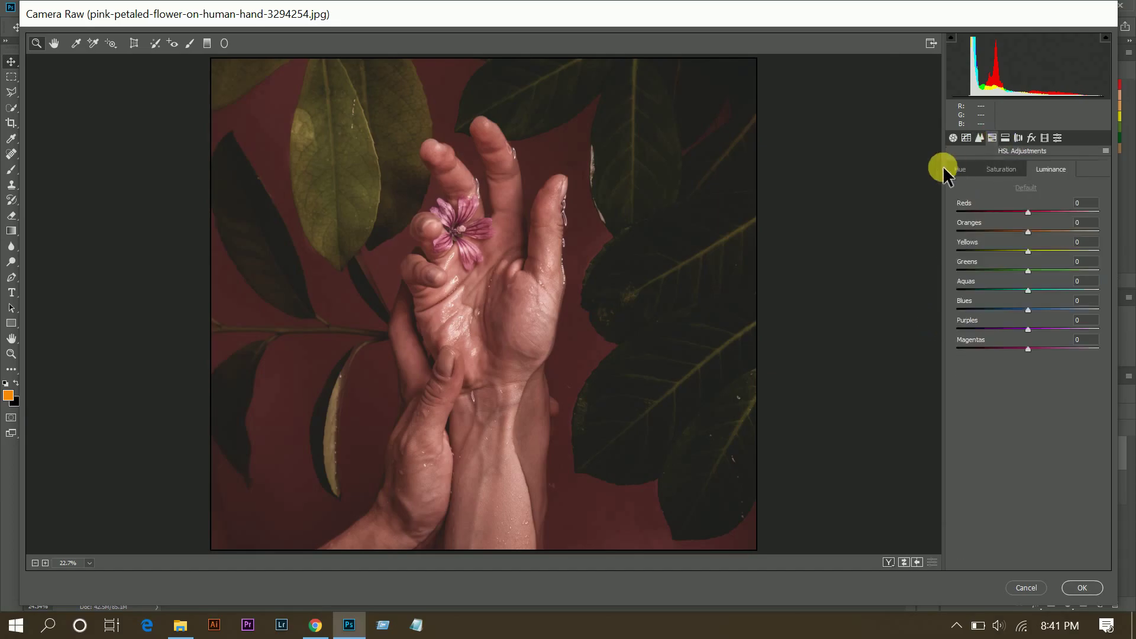
click(961, 168)
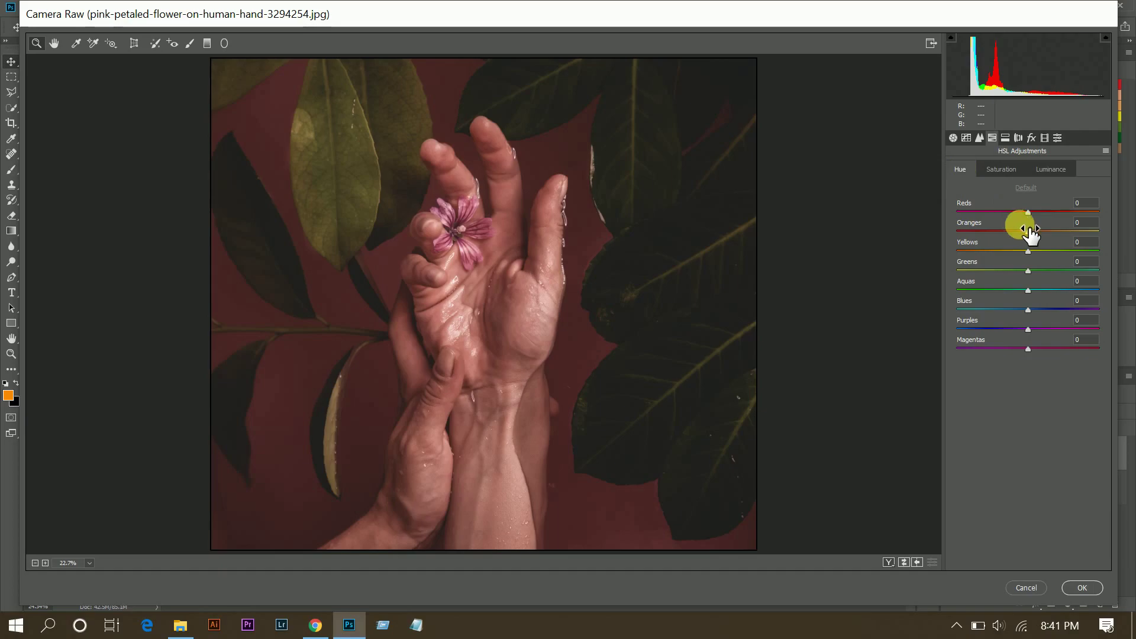
Shift HSL hues: Oranges -5, Yellows -12, Greens -23, Blues -10.
drag(1025, 230, 1019, 229)
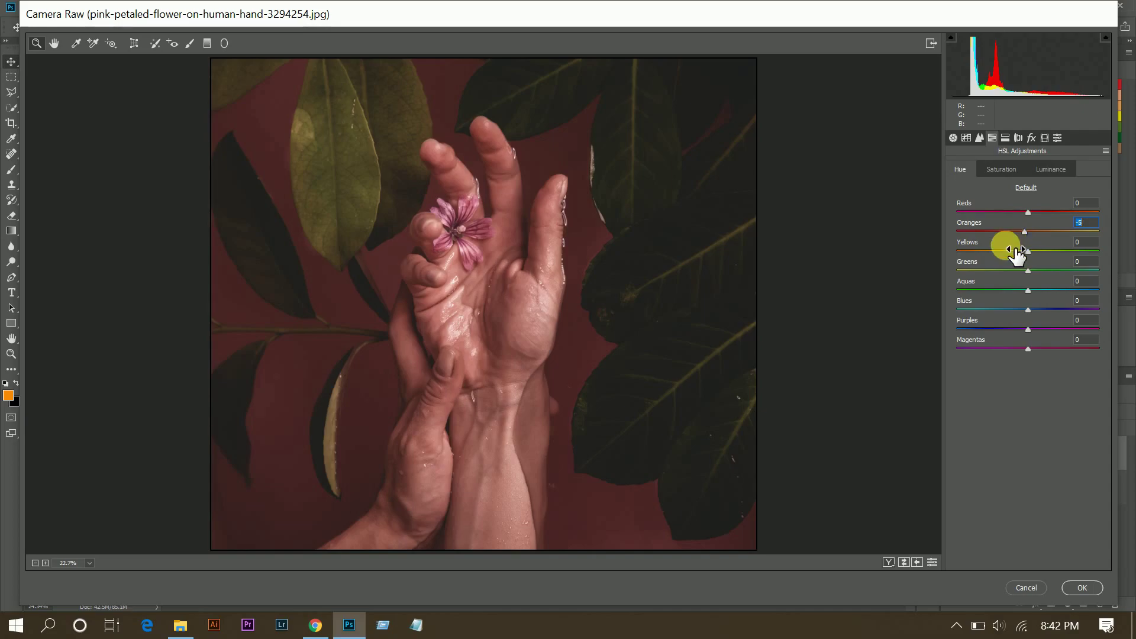
drag(1008, 251, 1014, 251)
key(Down)
key(Down)
click(1011, 269)
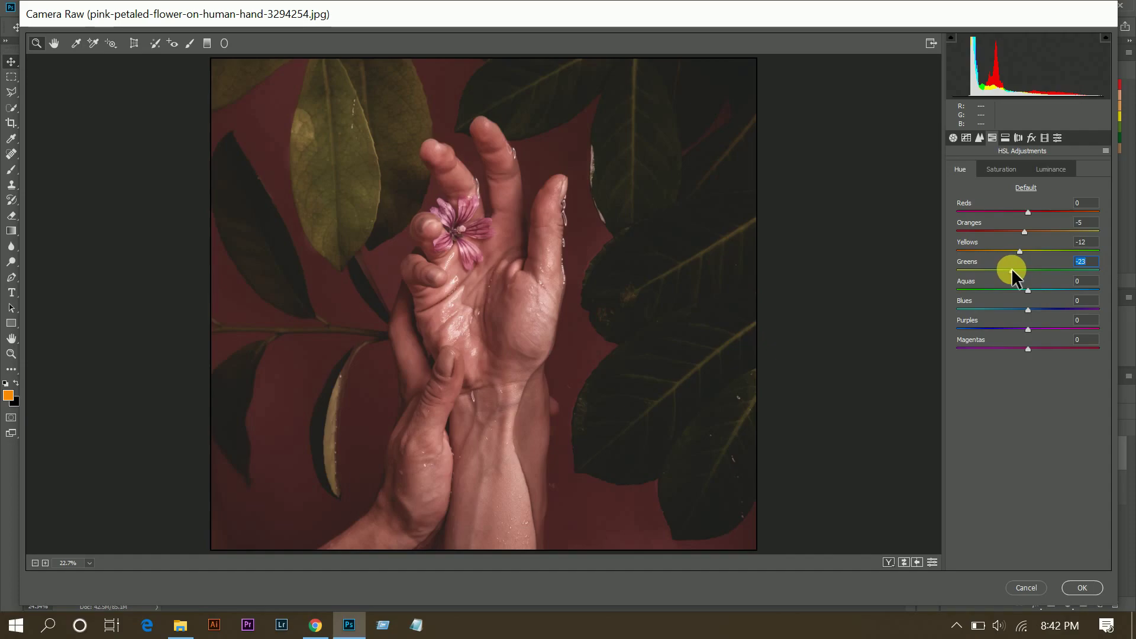
click(1021, 309)
click(1003, 173)
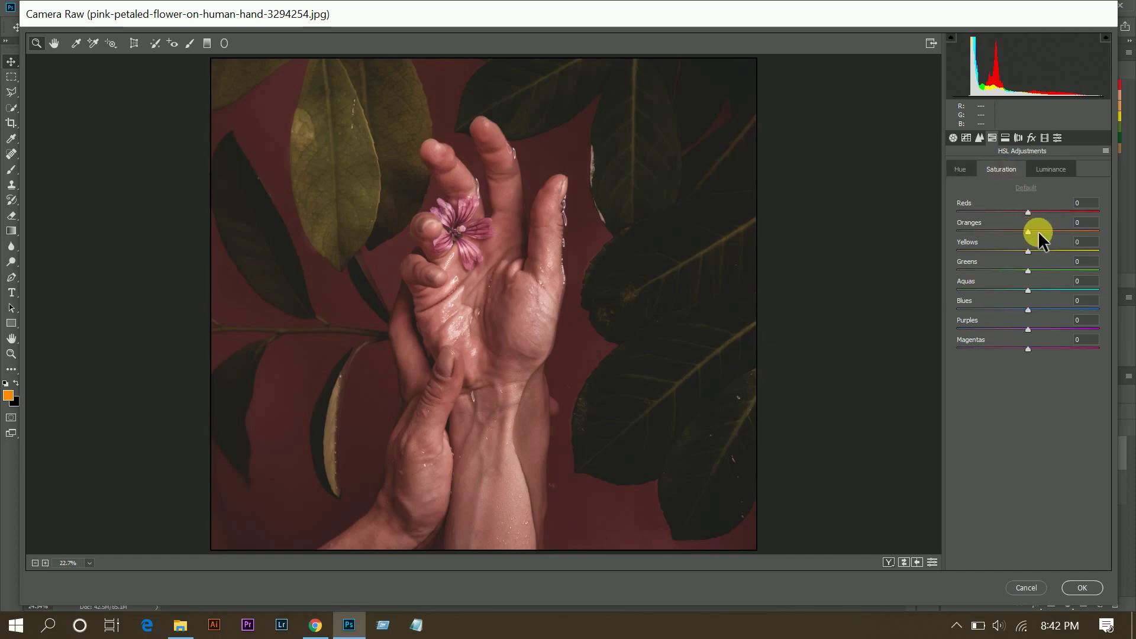
Set HSL saturation: Oranges +6, Yellows -7, Greens -36, Aquas -26, Blues -35, Magentas -33.
drag(1035, 231, 1030, 230)
key(Up)
key(Up)
click(1018, 249)
drag(1018, 251, 1025, 251)
key(Up)
click(1015, 271)
drag(1007, 270, 1006, 271)
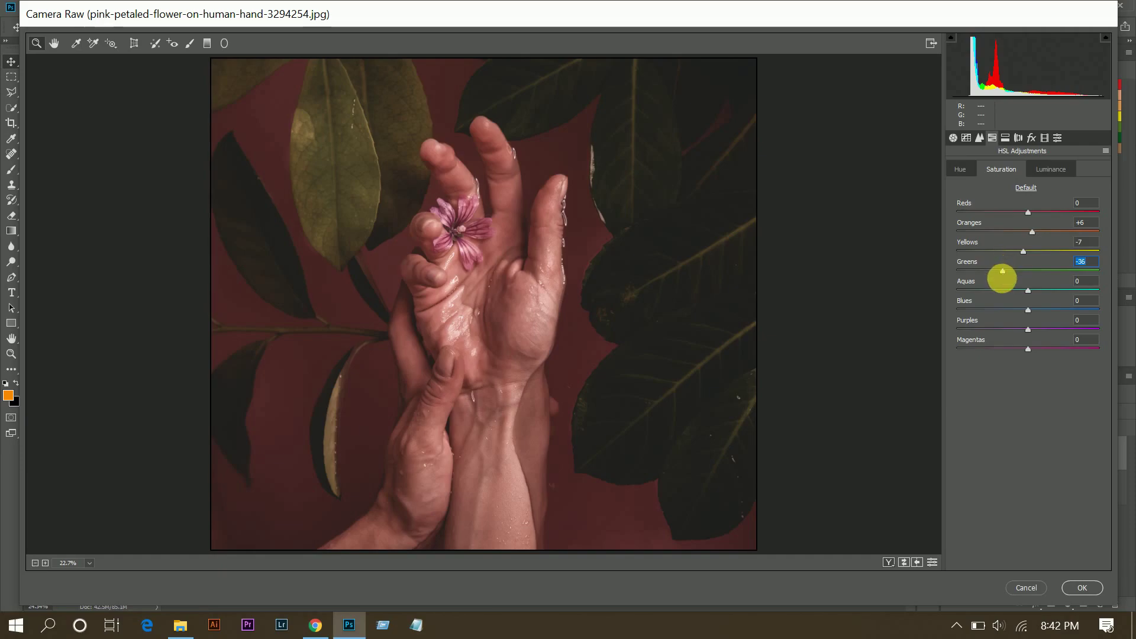
click(1012, 290)
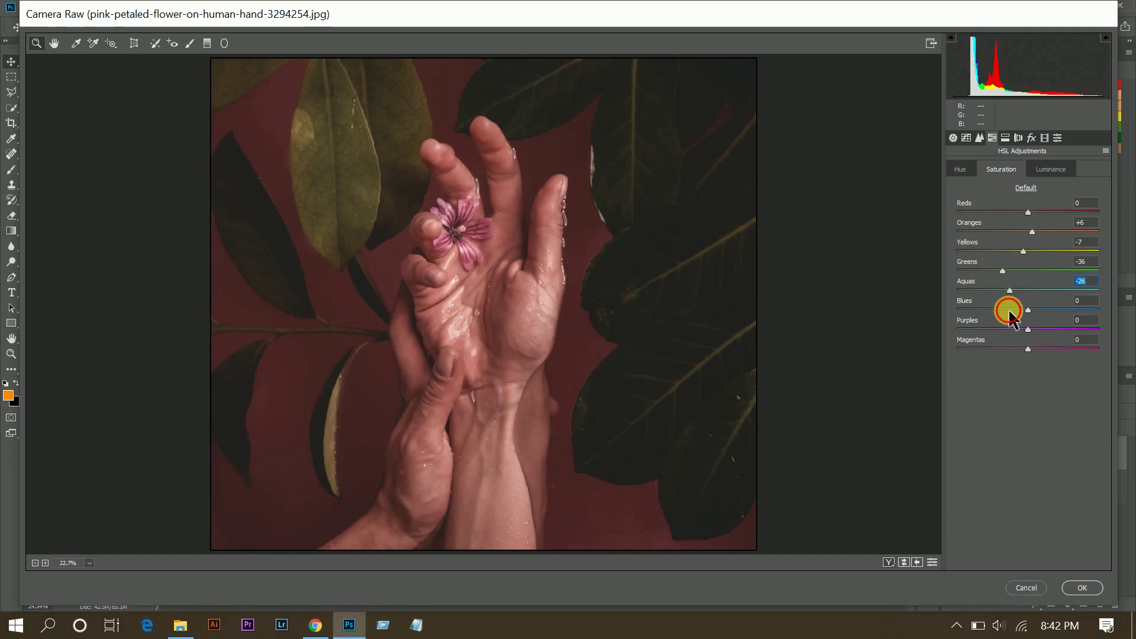
click(1008, 309)
drag(1002, 308, 1007, 326)
drag(1017, 348, 1006, 349)
click(1057, 168)
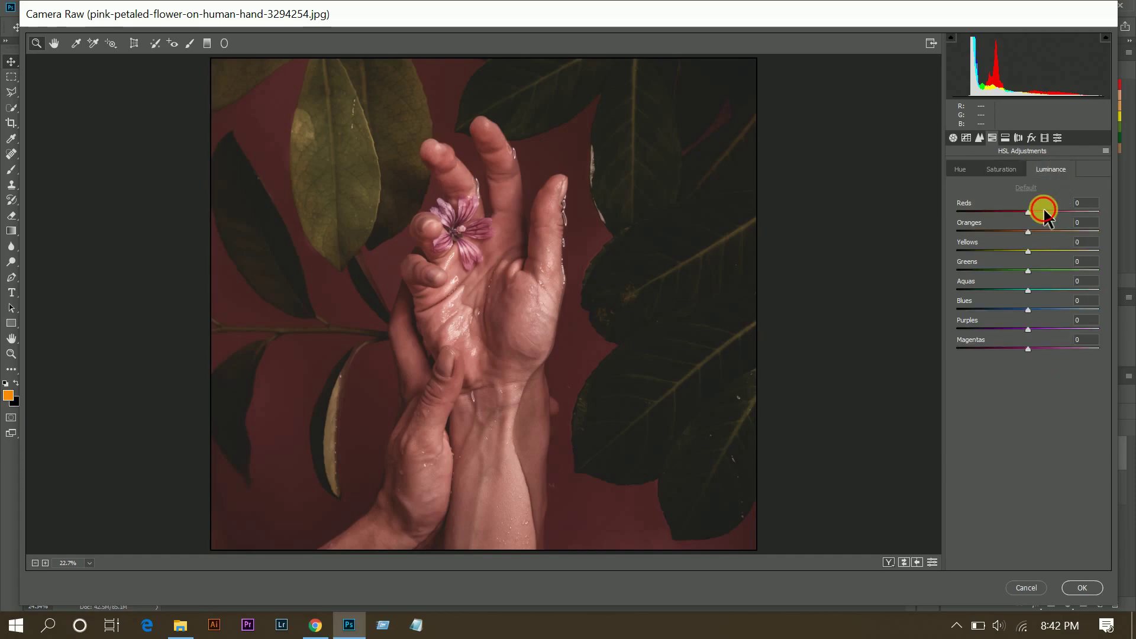
Raise HSL luminance: Reds +21, Oranges +30, Yellows +23, Greens +19.
drag(1027, 211, 1039, 211)
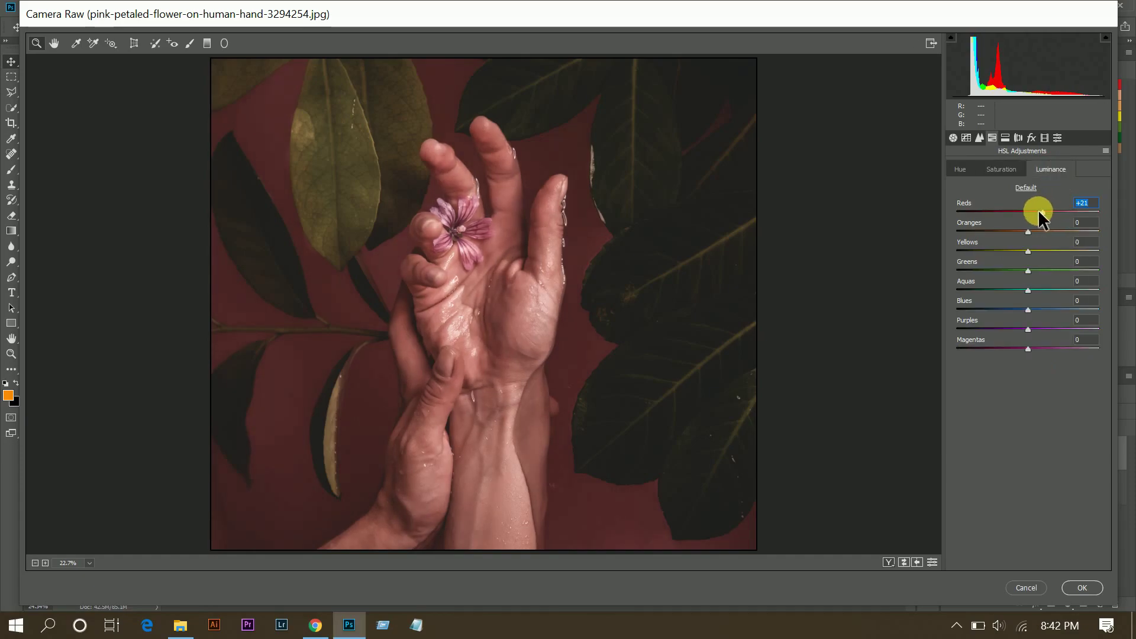
click(1048, 231)
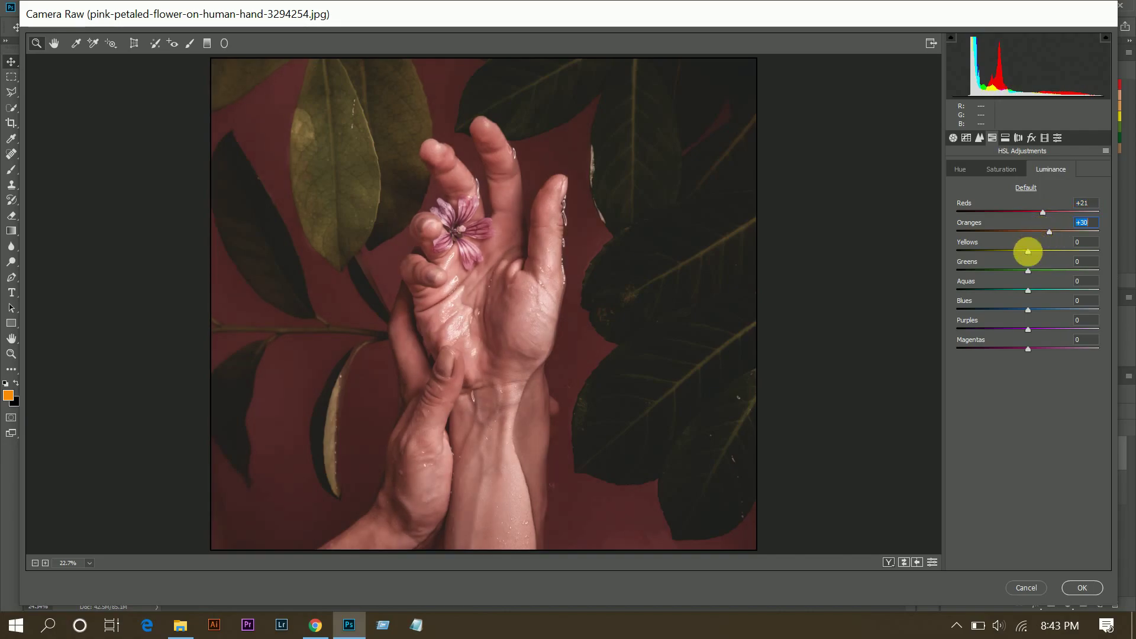
drag(1028, 251, 1042, 251)
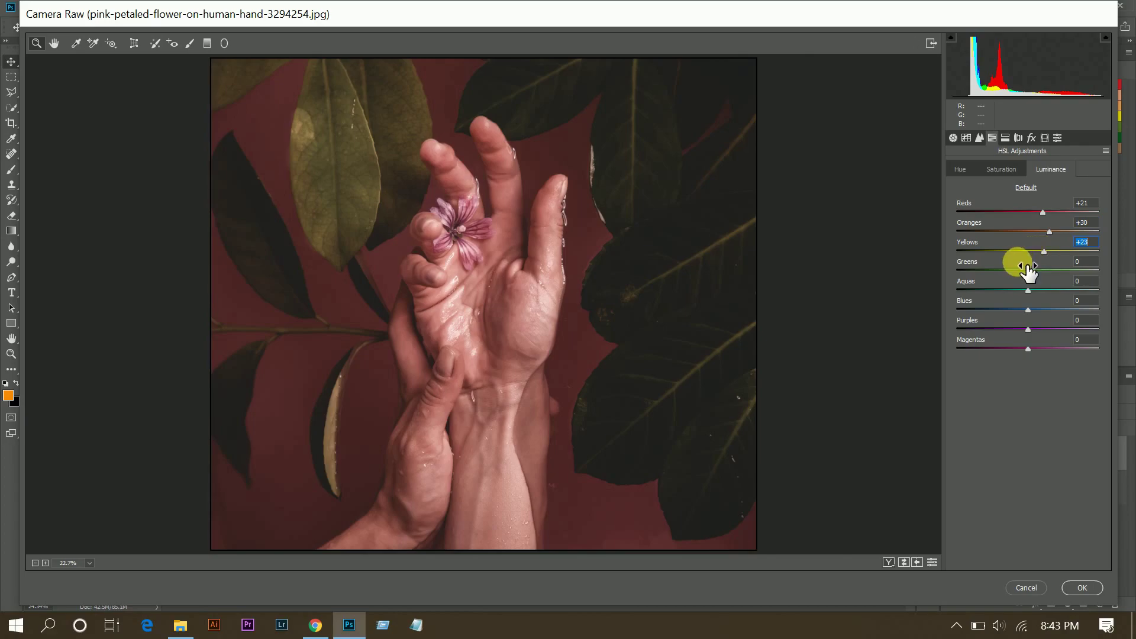
click(1039, 270)
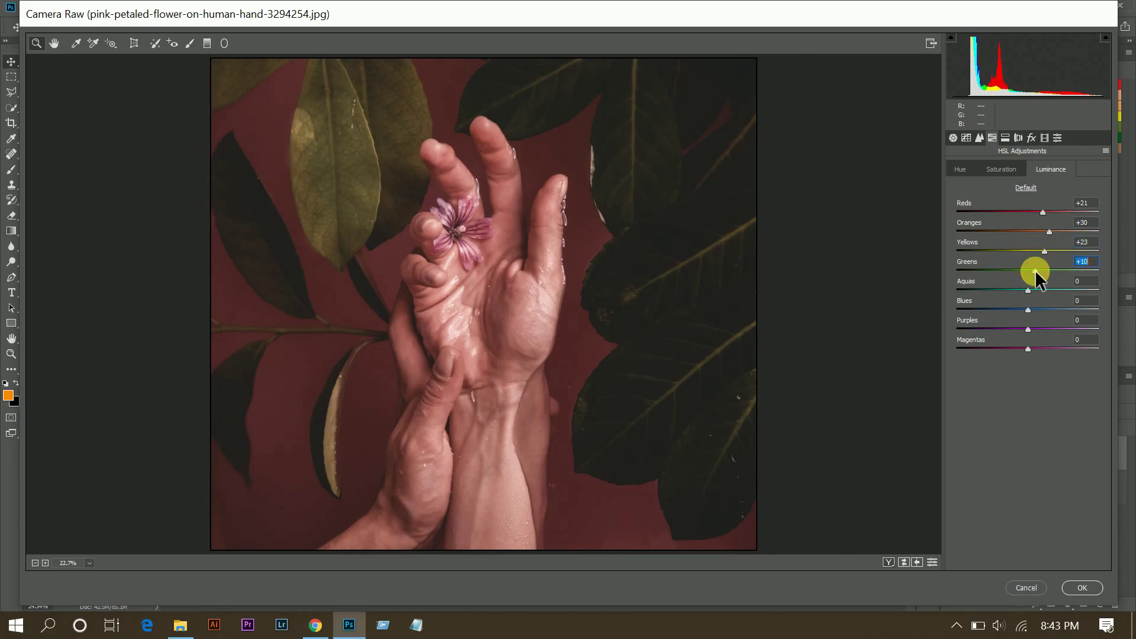
drag(1035, 272, 1036, 272)
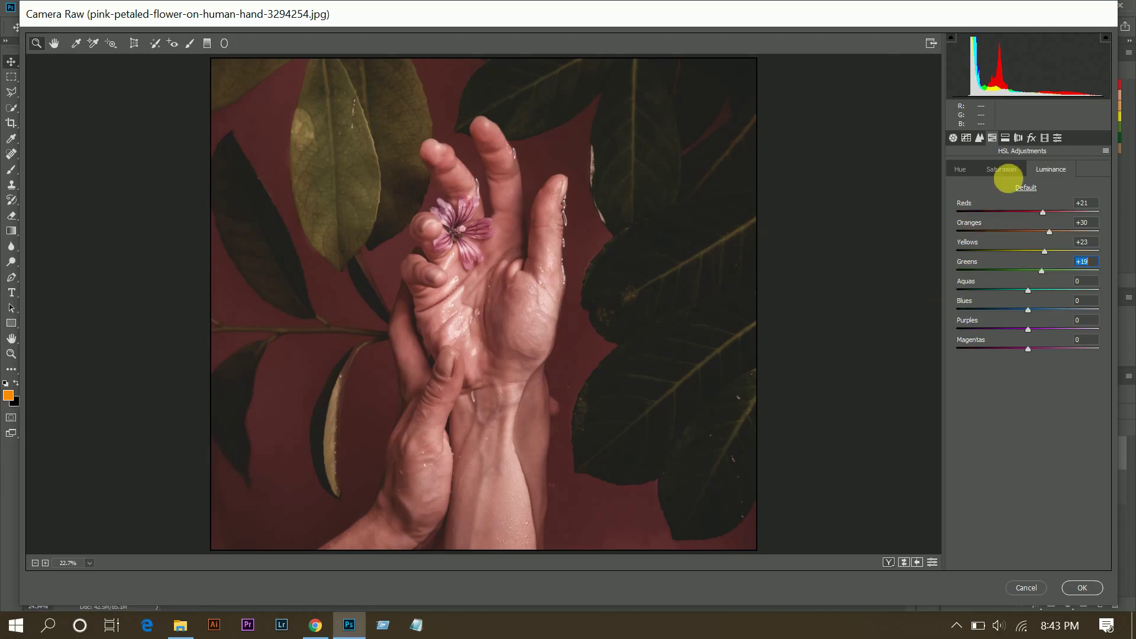
click(1004, 138)
Split tone with highlights Hue 52 / Saturation 33 and shadows Hue 37 / Saturation 22.
click(1002, 185)
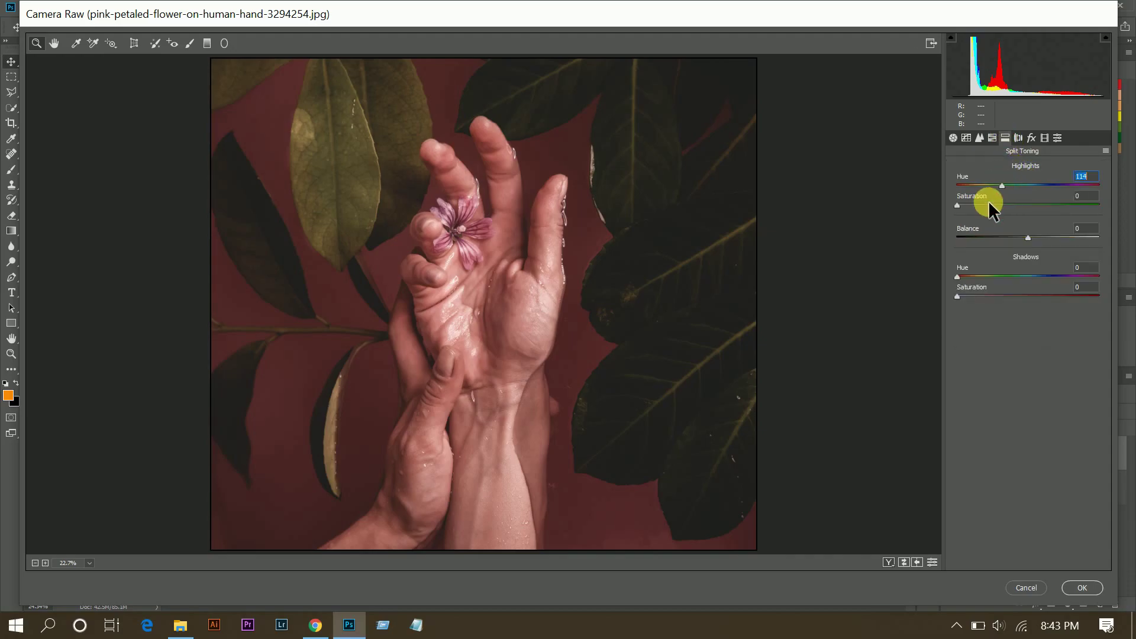
click(988, 204)
text(52)
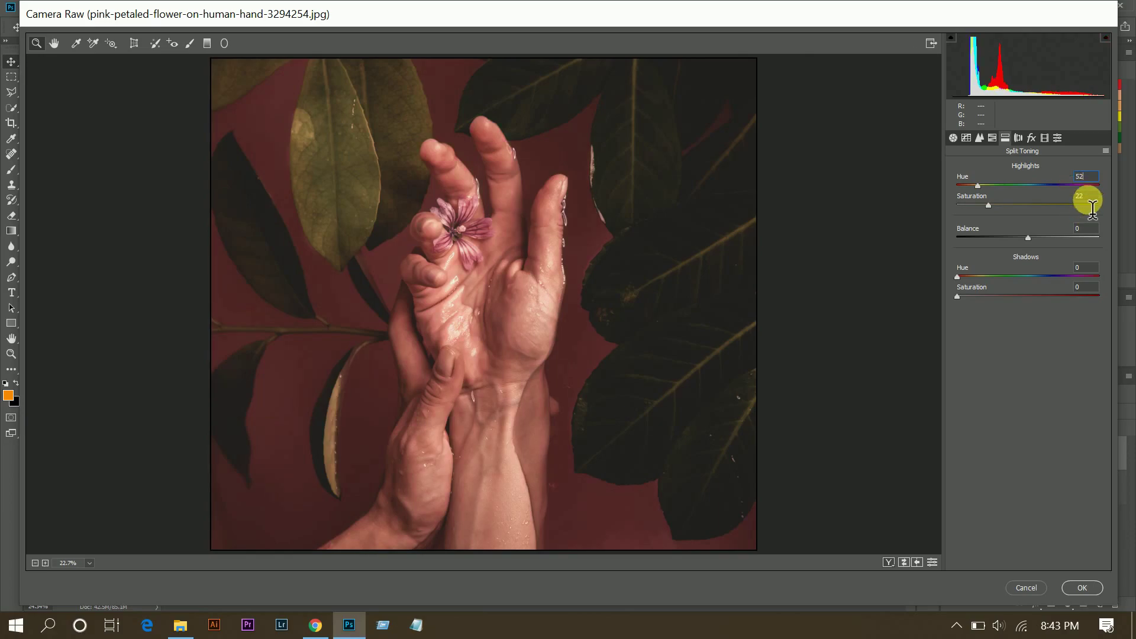
click(1091, 201)
text(33)
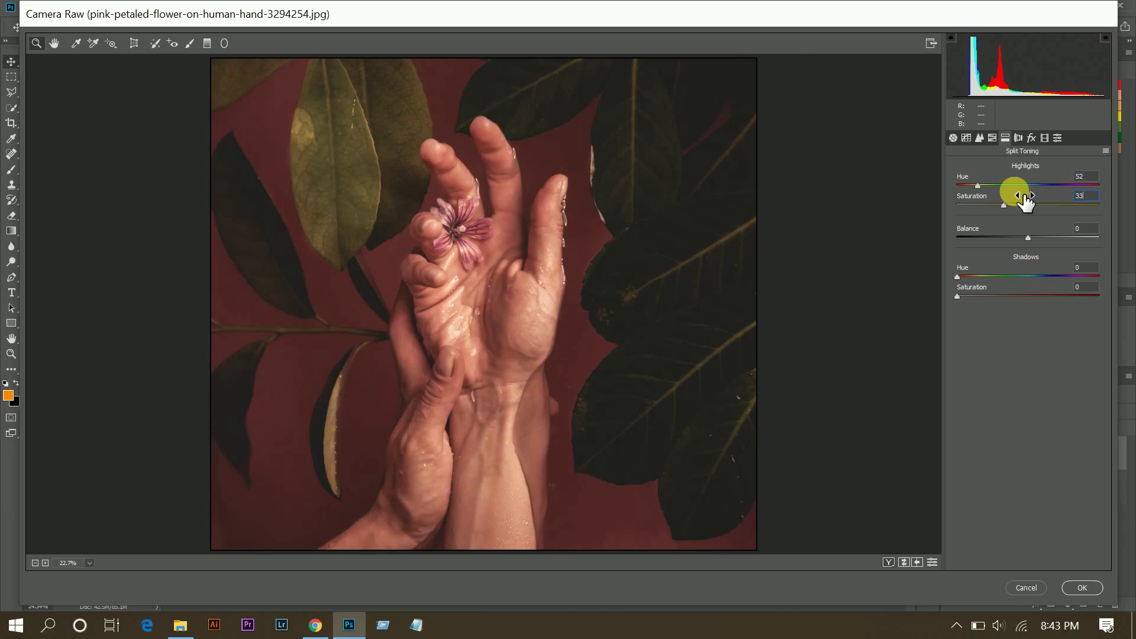
click(1085, 268)
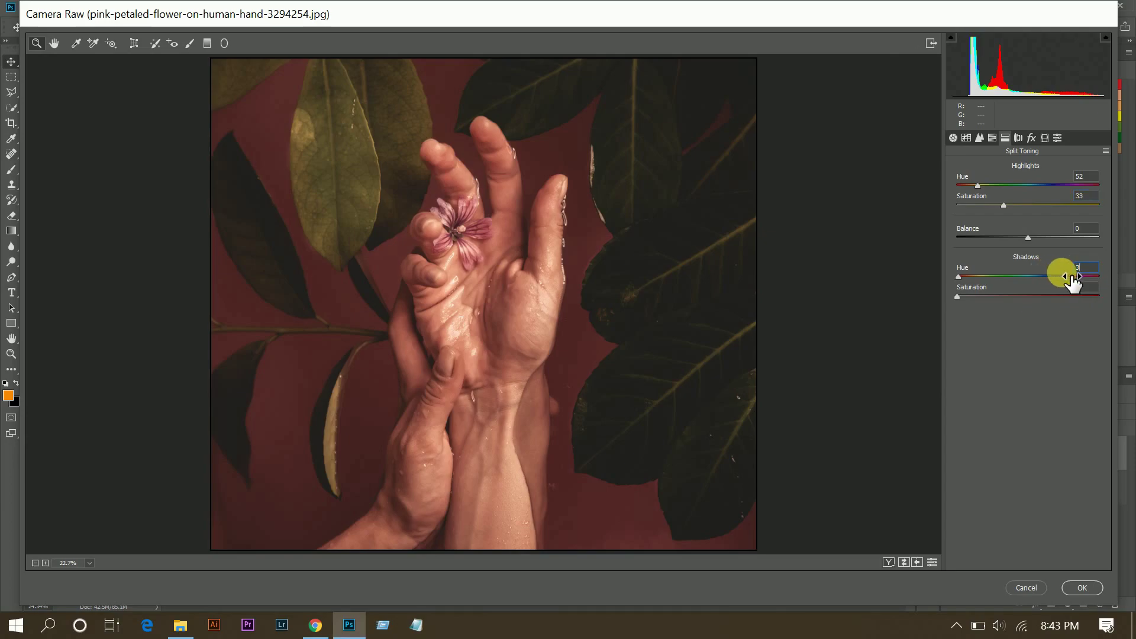
text(37)
click(1092, 289)
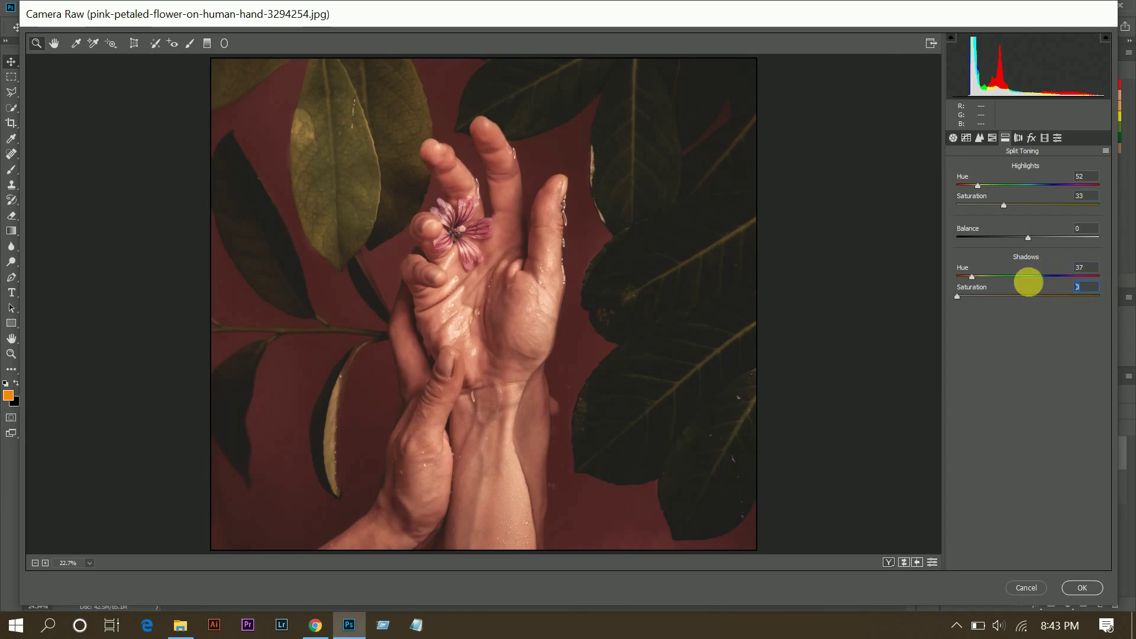
text(22)
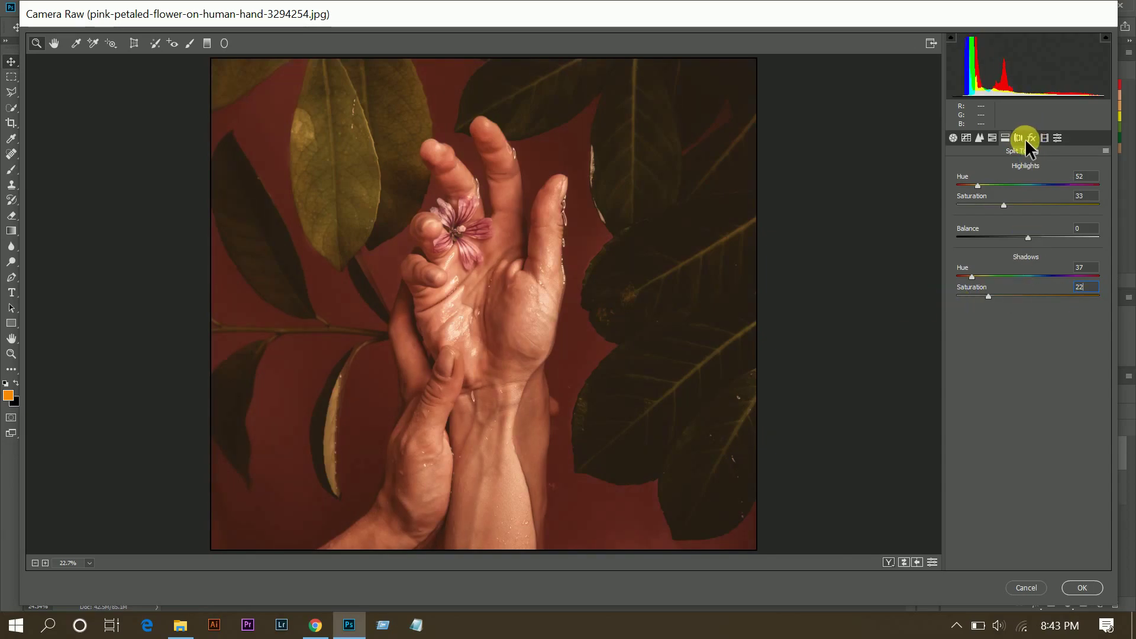
Calibrate Red Primary Hue +12, Saturation -25, Green Saturation +10, and slightly lower Blue Saturation.
click(1045, 139)
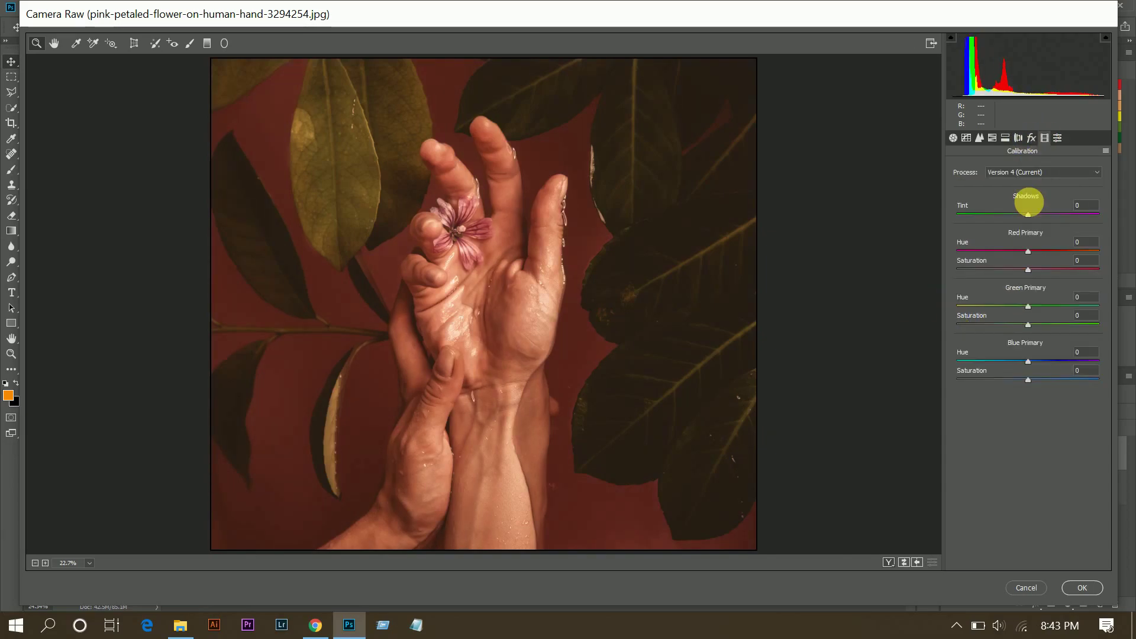
drag(1040, 251, 1036, 249)
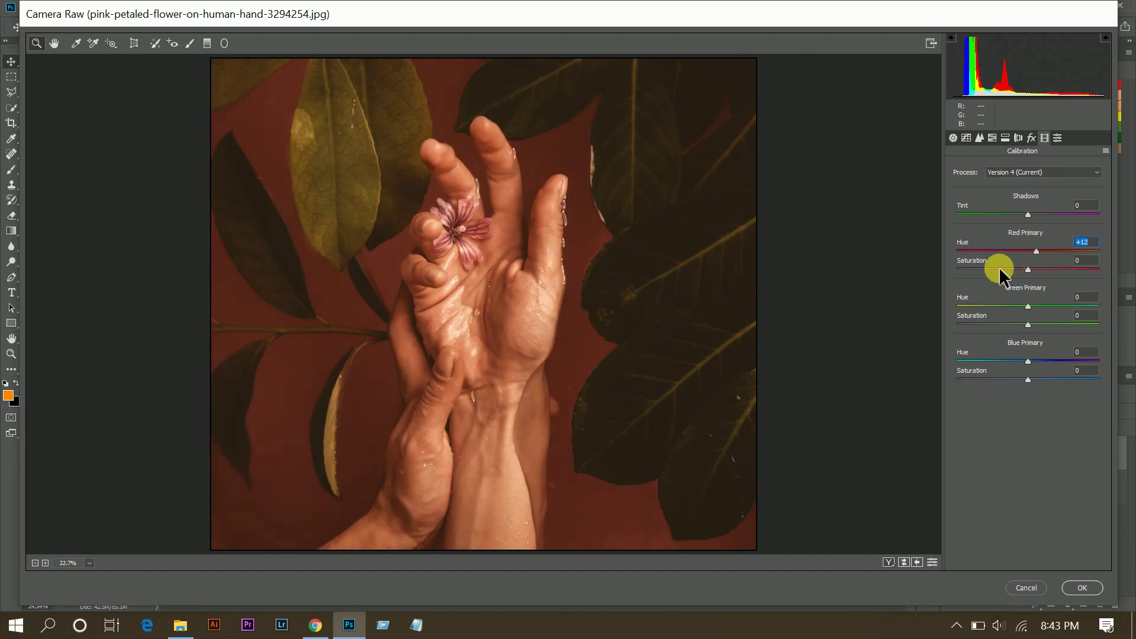
drag(1022, 270, 1013, 271)
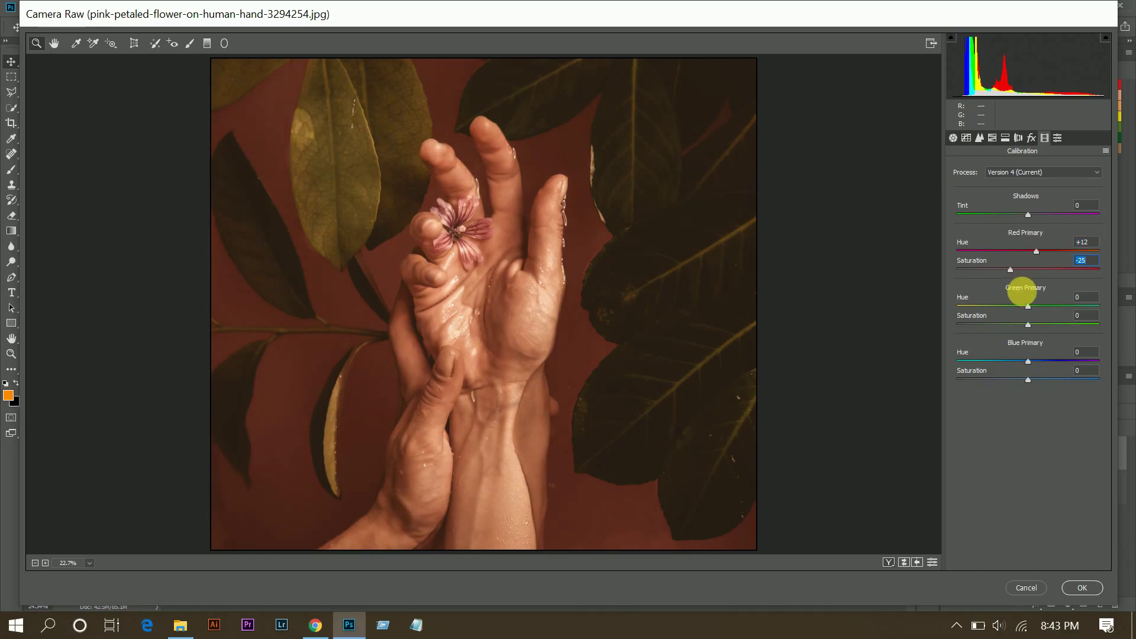
drag(1029, 324, 1036, 324)
drag(1019, 380, 1022, 378)
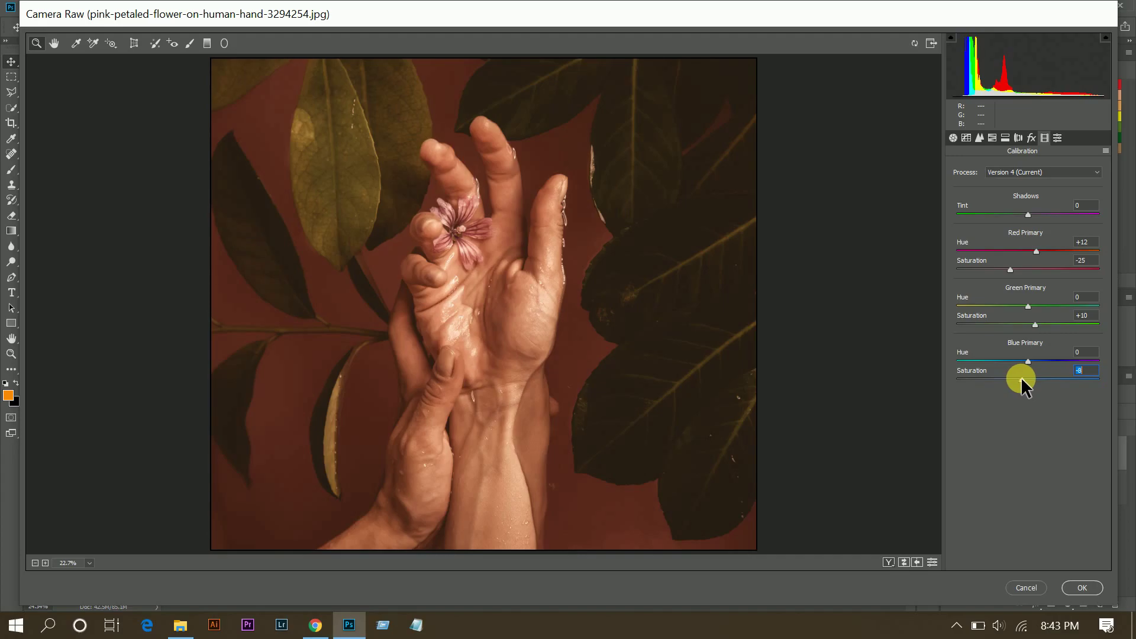
Preview before/after, apply the Camera Raw grade, and toggle Layer 1 to compare with the original.
key(q)
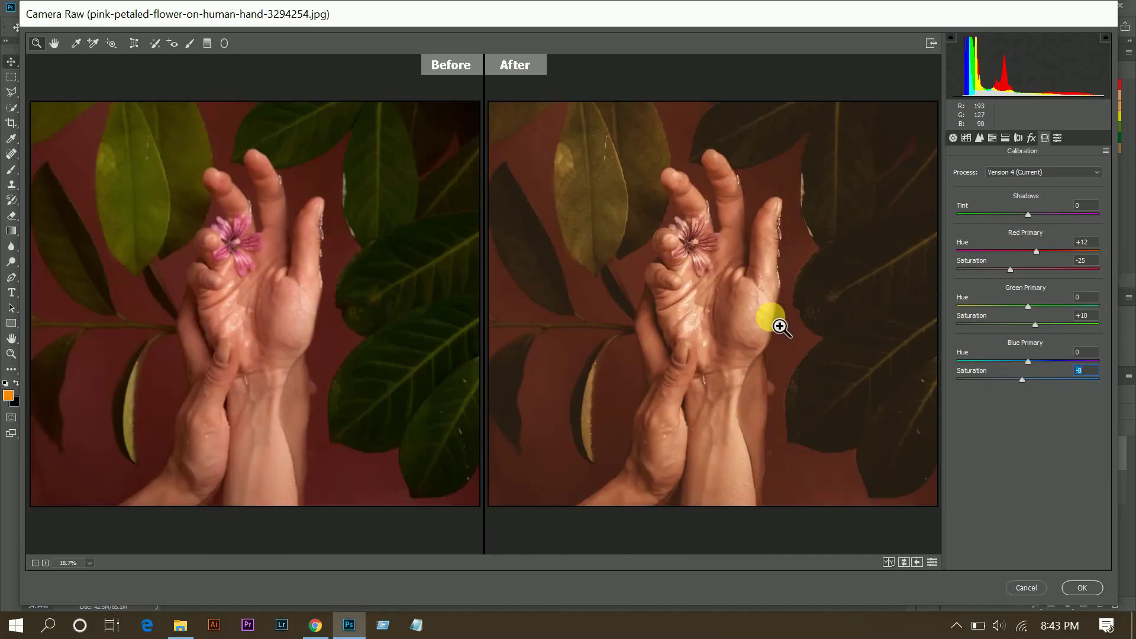
click(953, 139)
click(789, 258)
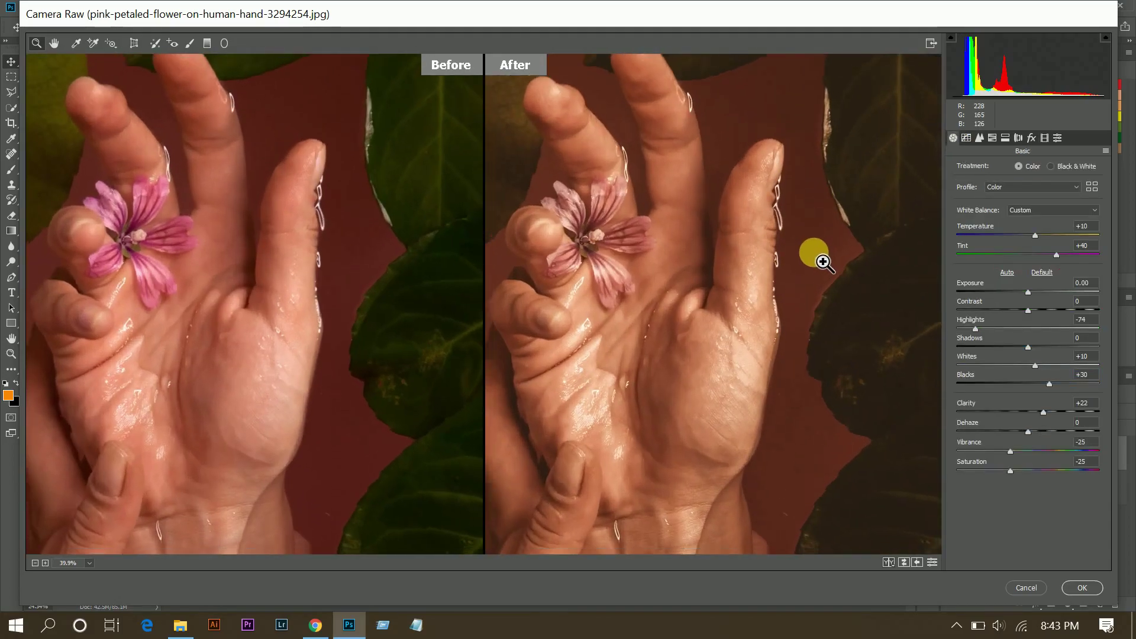
mouse_move(823, 258)
mouse_down()
mouse_move(794, 262)
mouse_move(745, 99)
mouse_move(858, 122)
mouse_up()
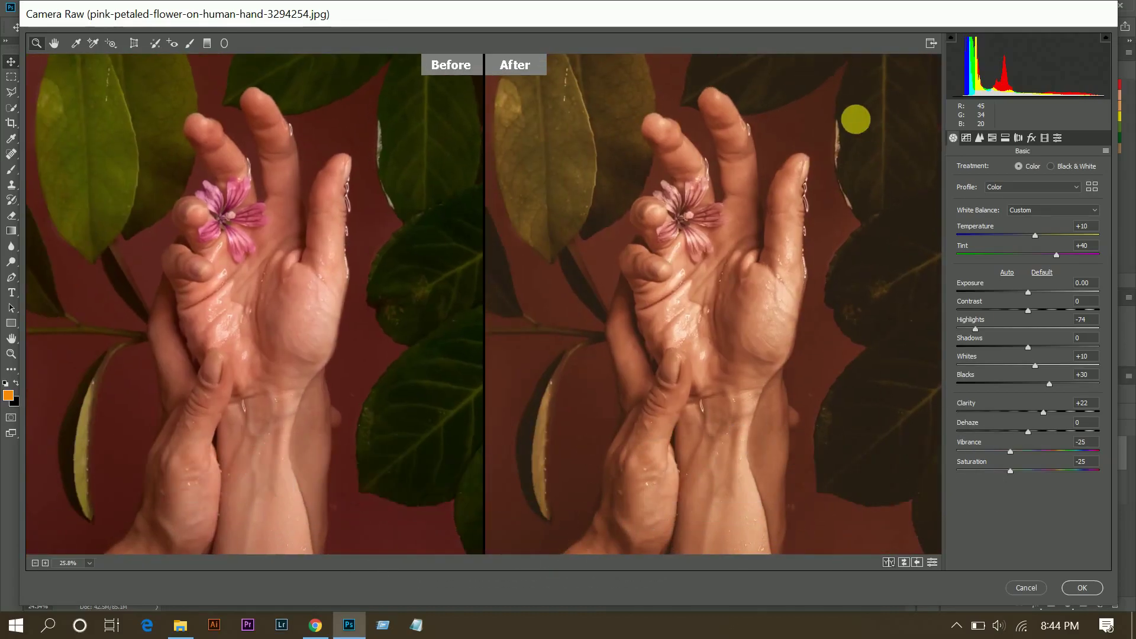
click(1086, 585)
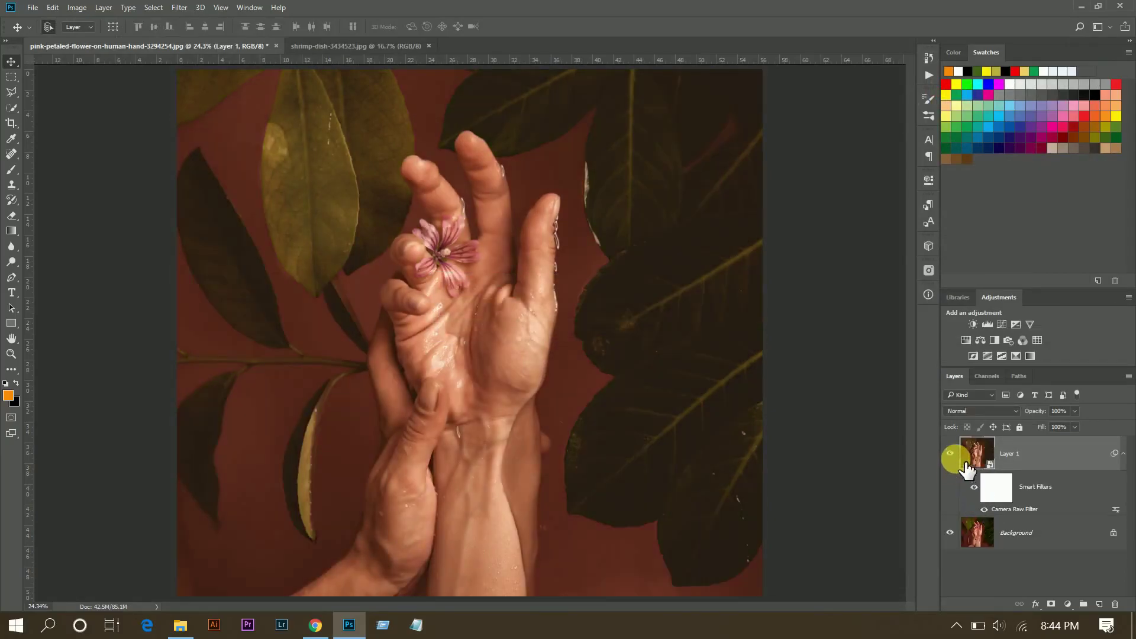
click(950, 453)
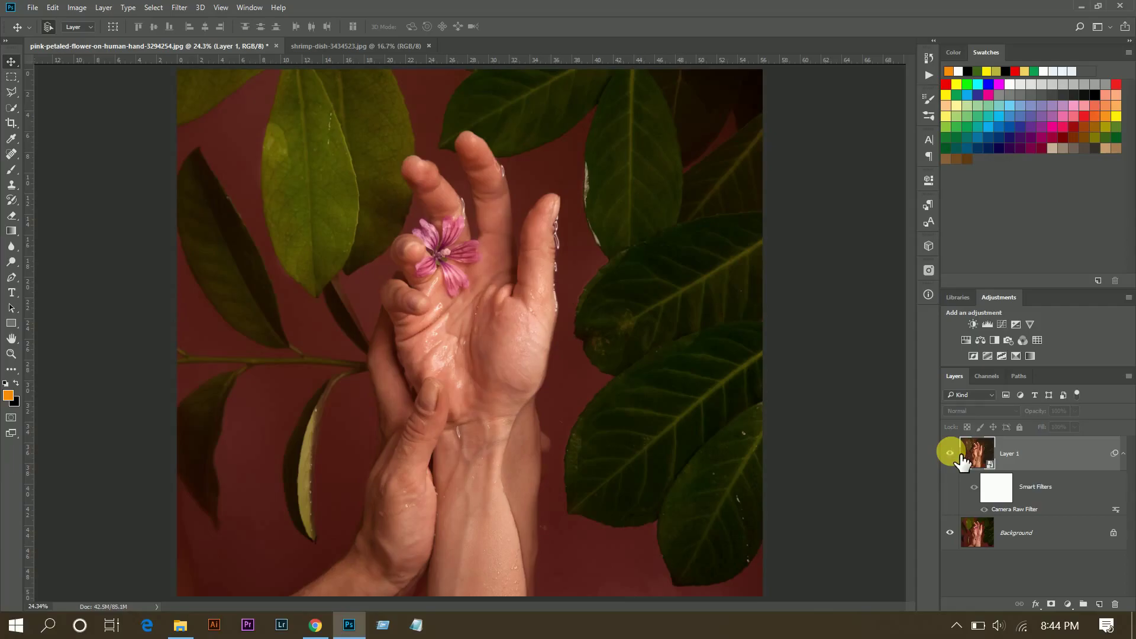
click(339, 46)
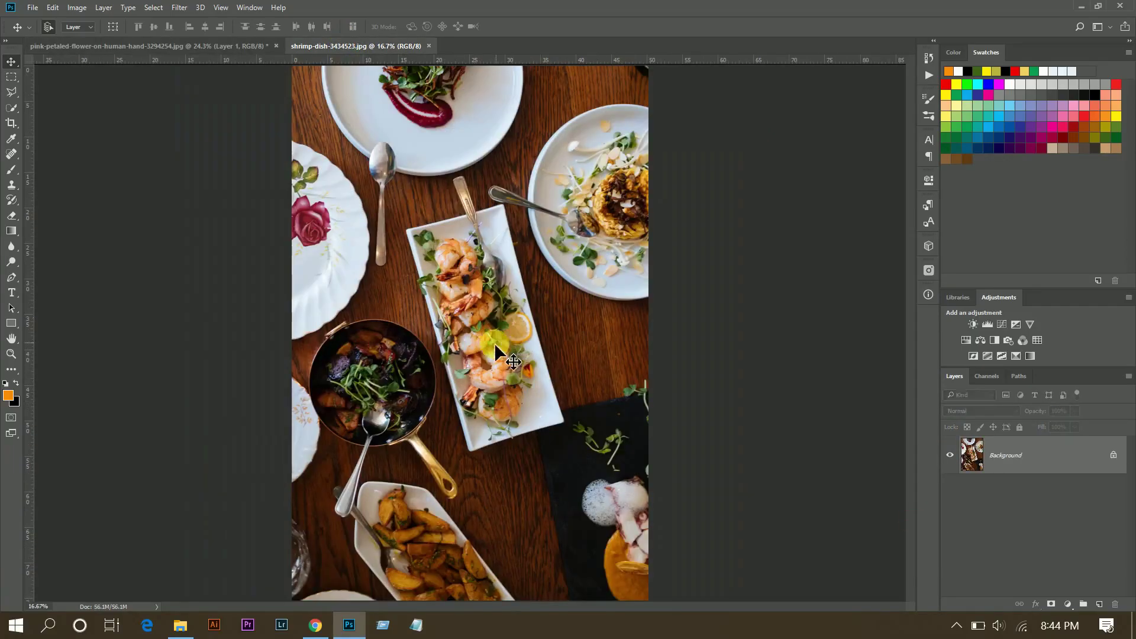
Reapply the last Camera Raw grade to the shrimp-dish photo and compare it with the original.
click(179, 7)
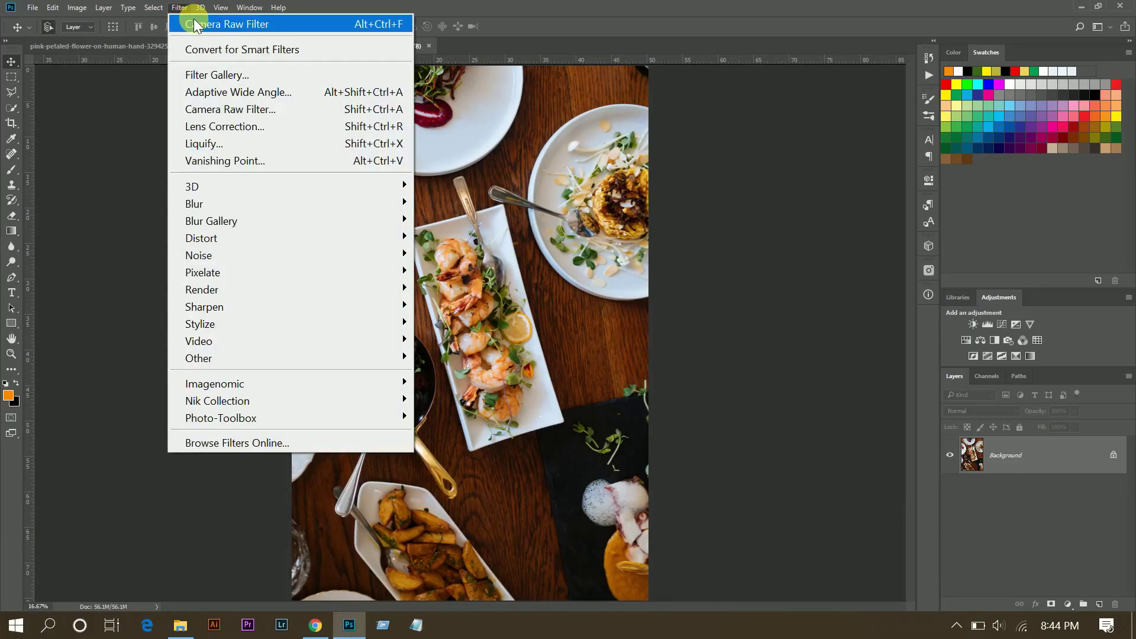
click(195, 26)
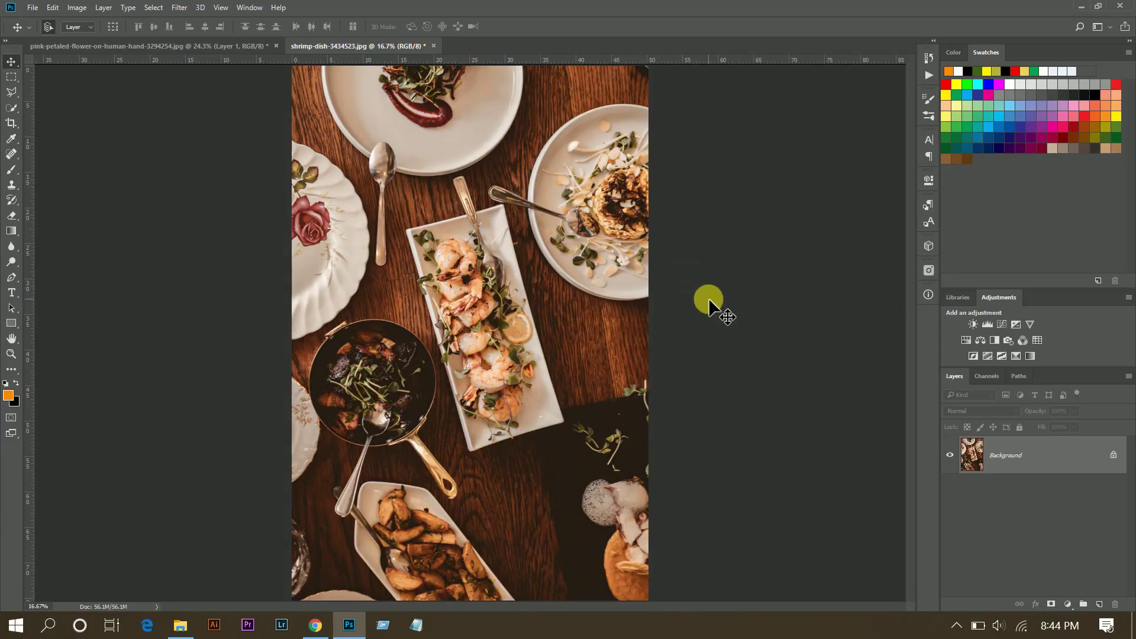
key(ctrl+z)
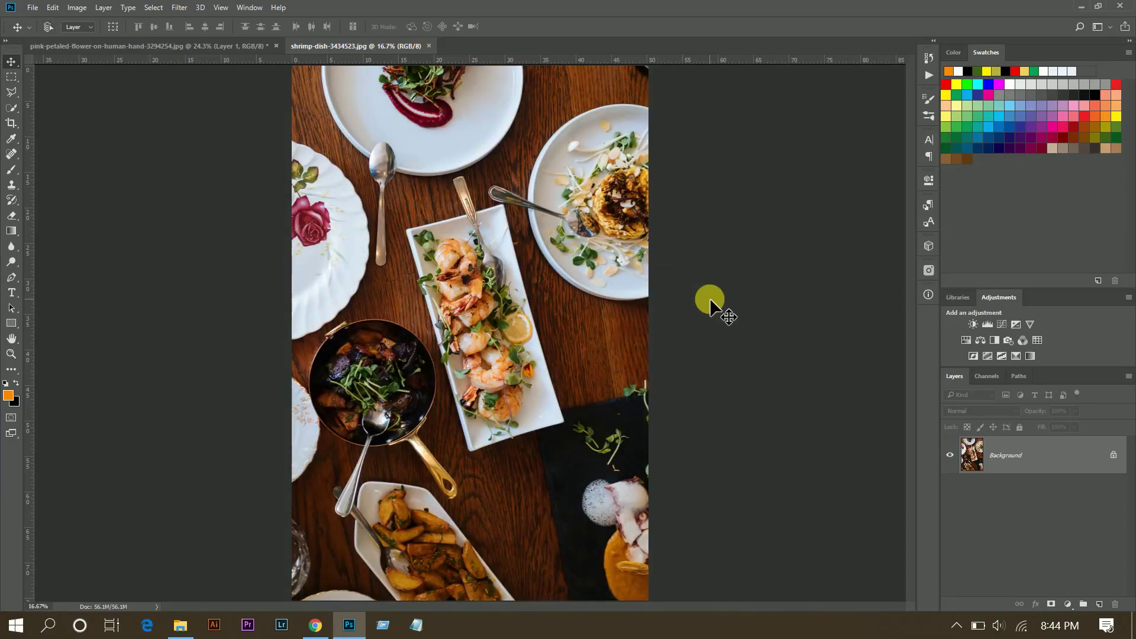
key(ctrl+z)
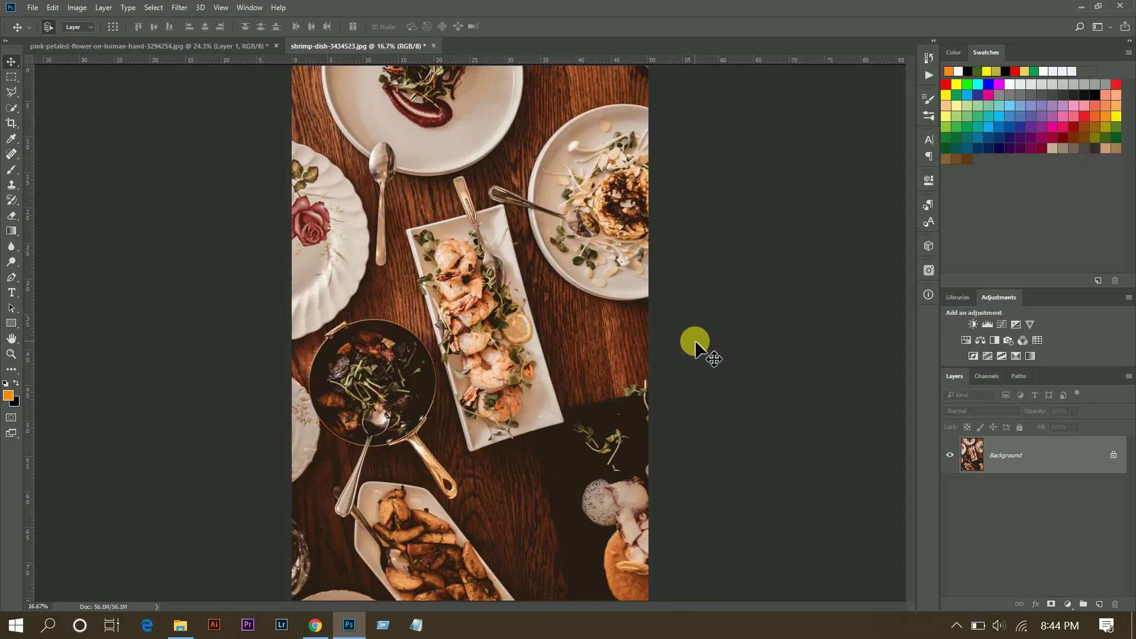
Apply the same Camera Raw grade to the green-leafed plant photo and compare before and after.
click(497, 46)
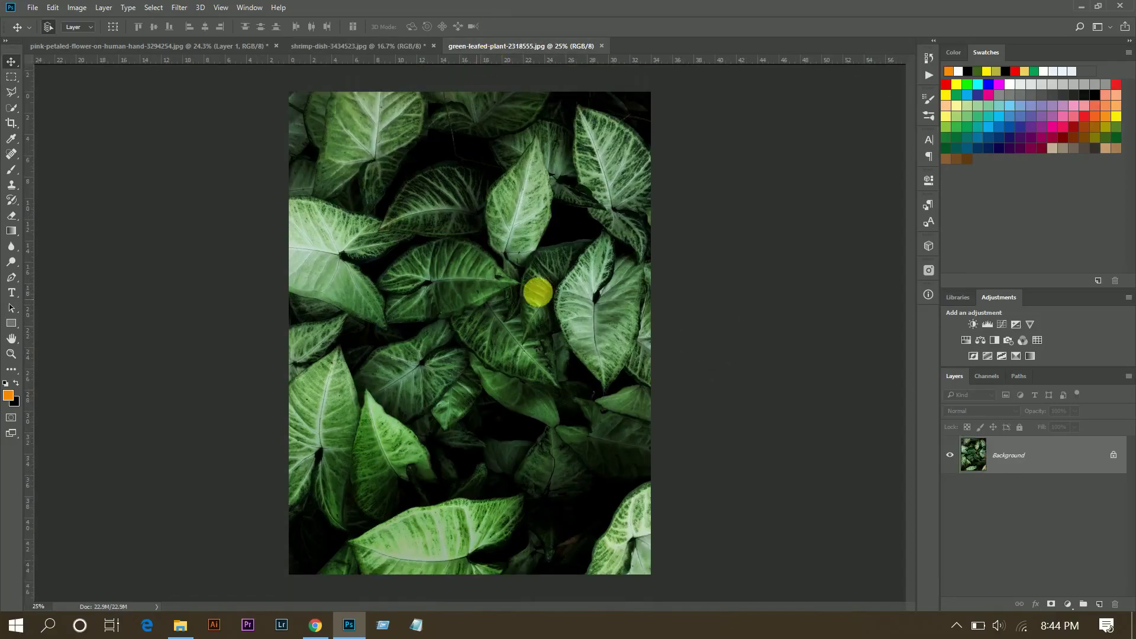
click(179, 7)
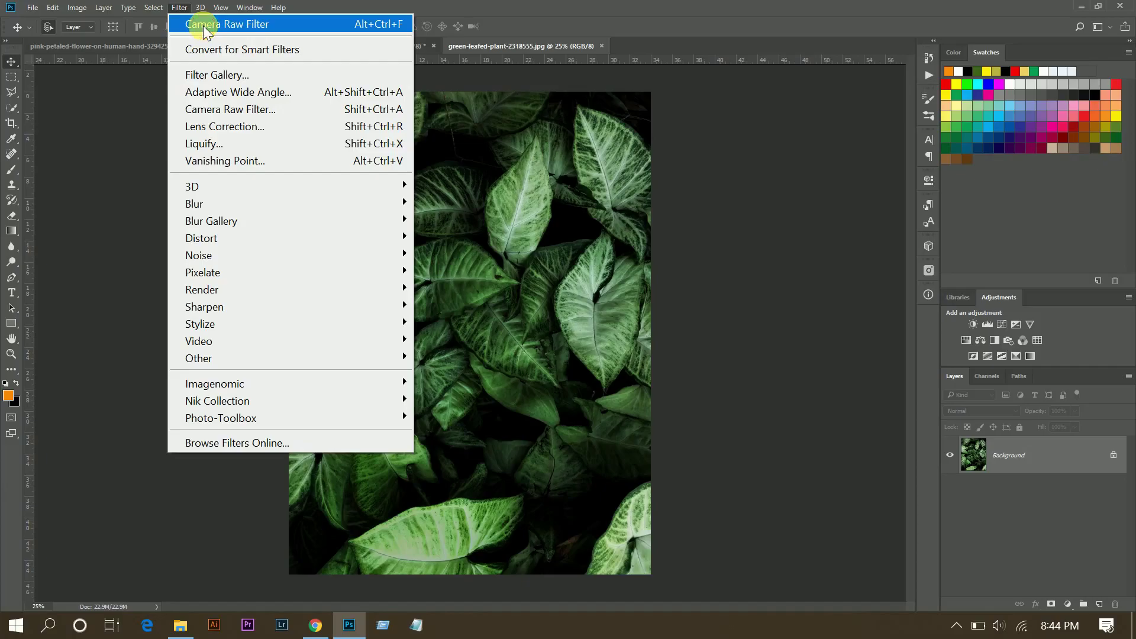
click(204, 31)
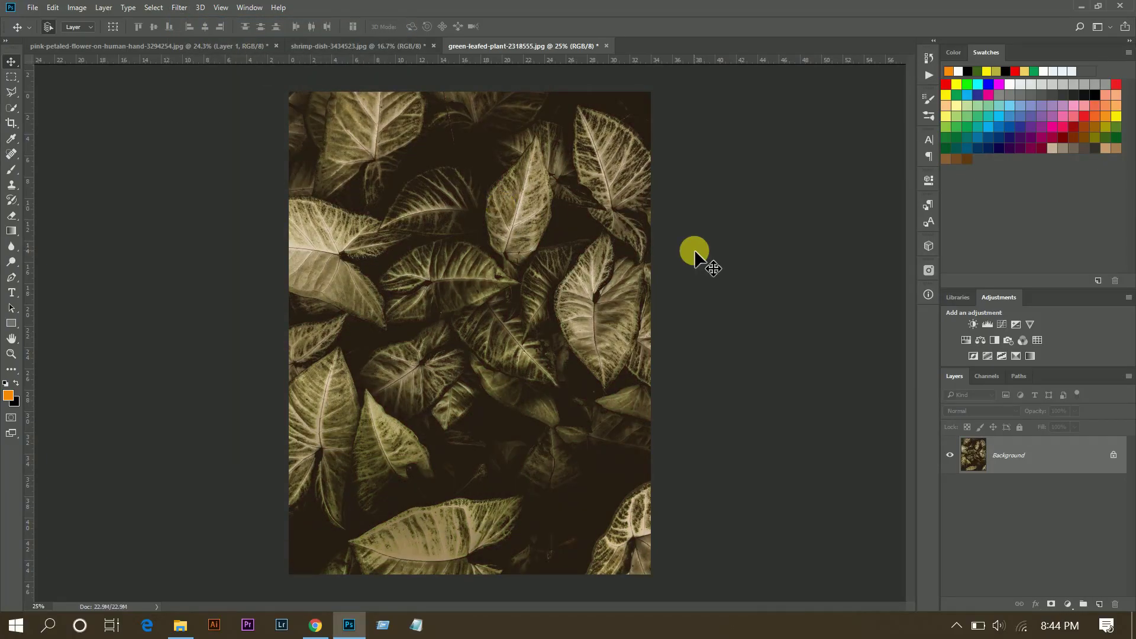
key(ctrl+z)
key(ctrl+z)
Bring the graded pink-petaled flower photo back into view.
click(375, 51)
click(190, 48)
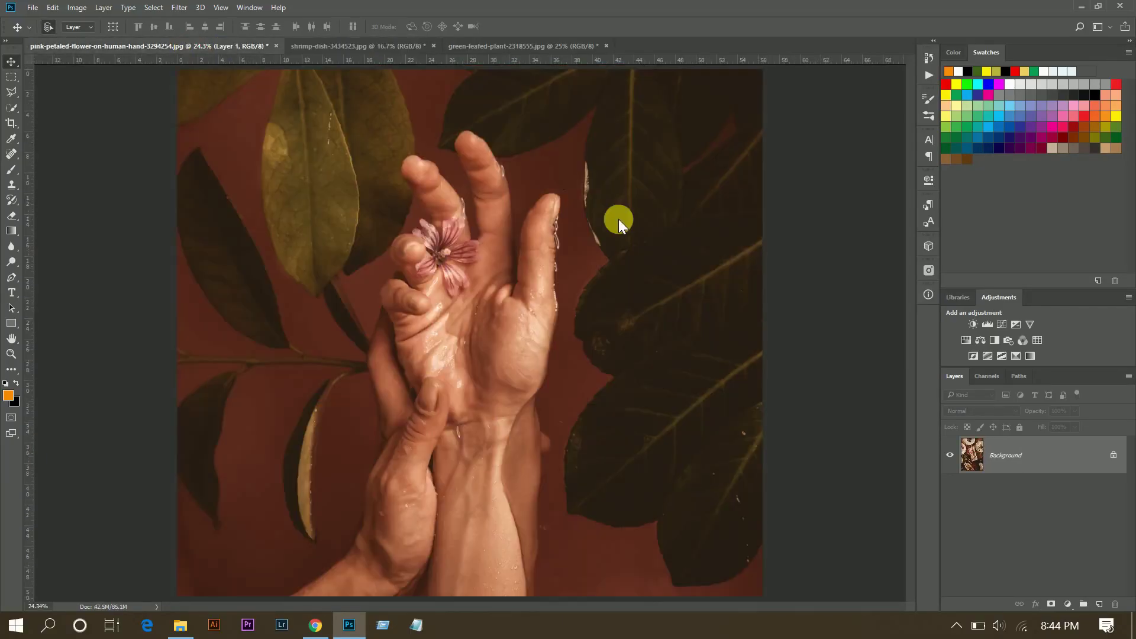